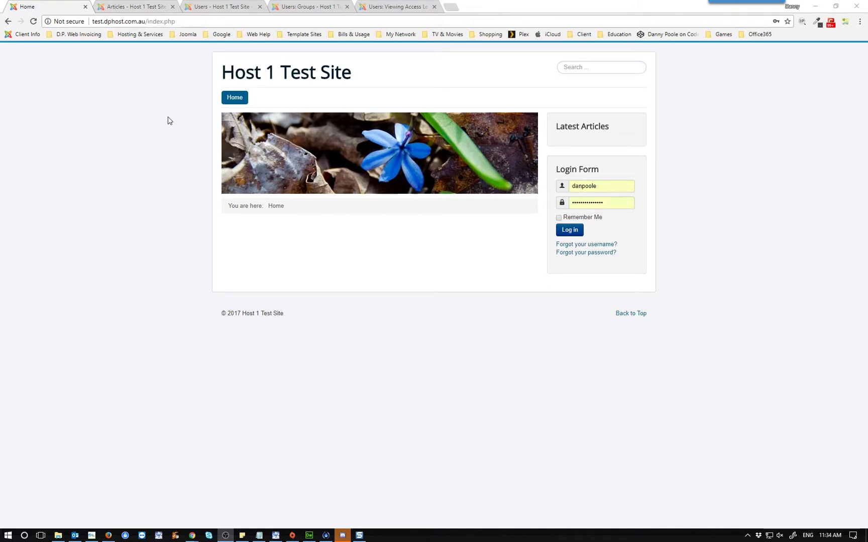
Review the Joomla administrator lists of articles, users, user groups and viewing access levels.
{"action": "left_click", "coordinate": [135, 8]}
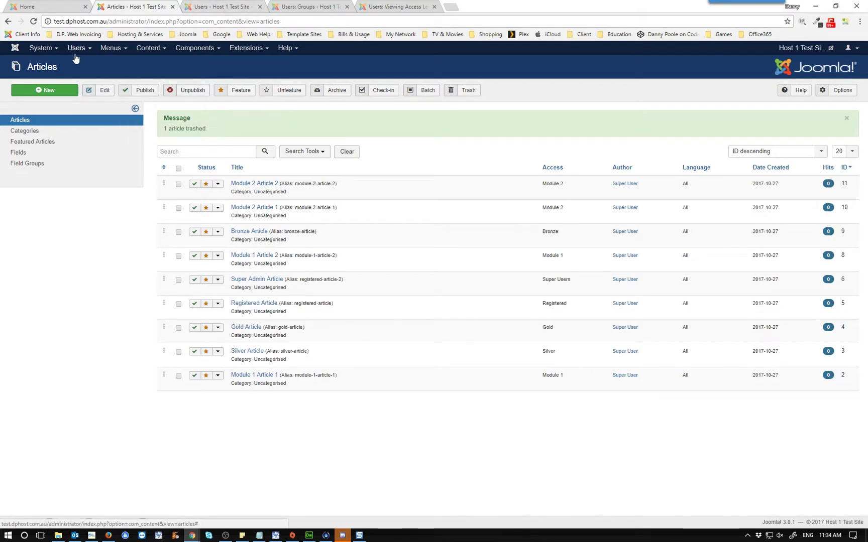
{"action": "left_click", "coordinate": [193, 7]}
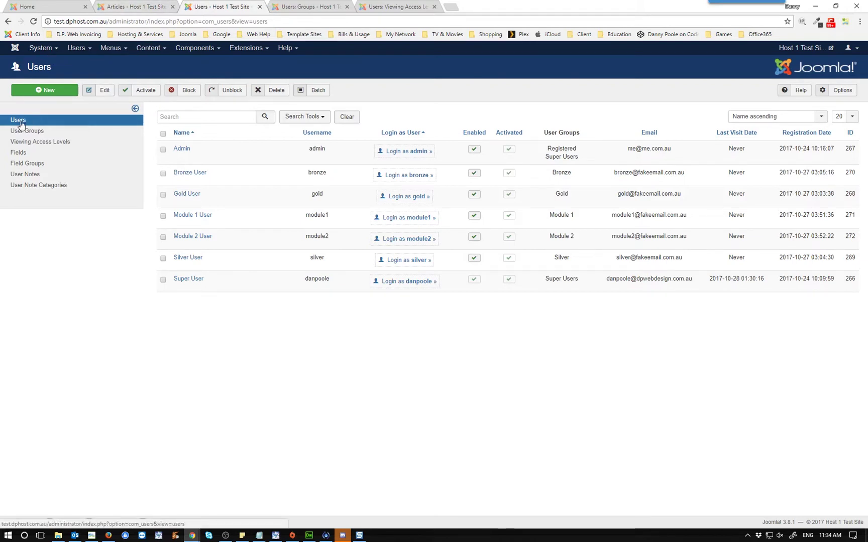
{"action": "key", "text": "ctrl+Tab"}
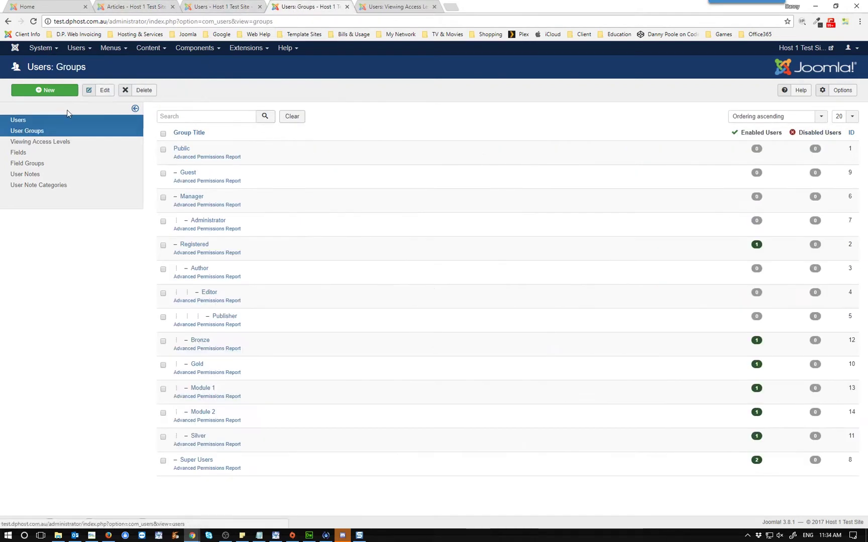
{"action": "key", "text": "ctrl+Tab"}
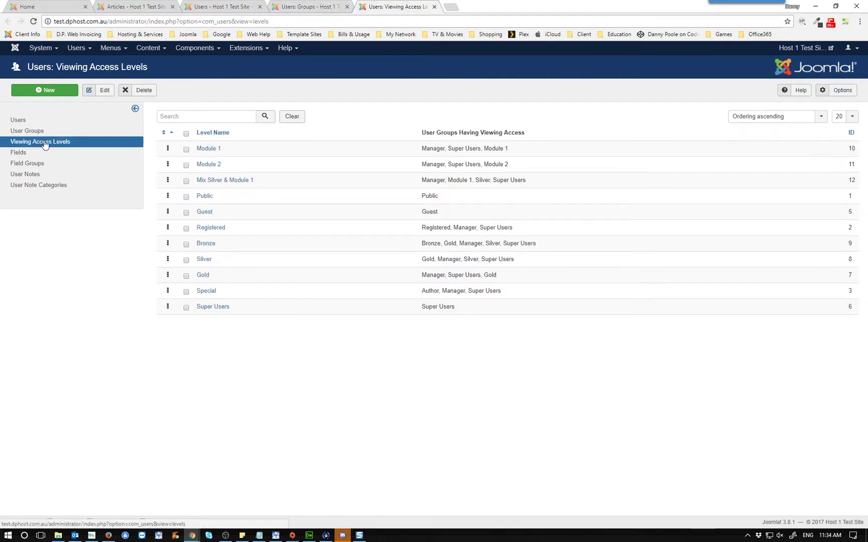
Log in to the front end as the Super User from the users list, look over the home page articles, and close both site pages.
{"action": "left_click", "coordinate": [214, 7]}
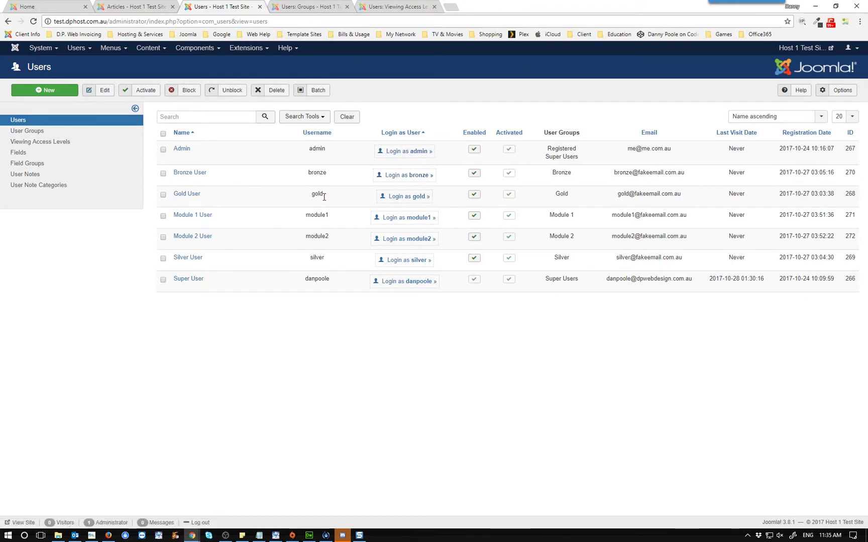
{"action": "left_click", "coordinate": [404, 282]}
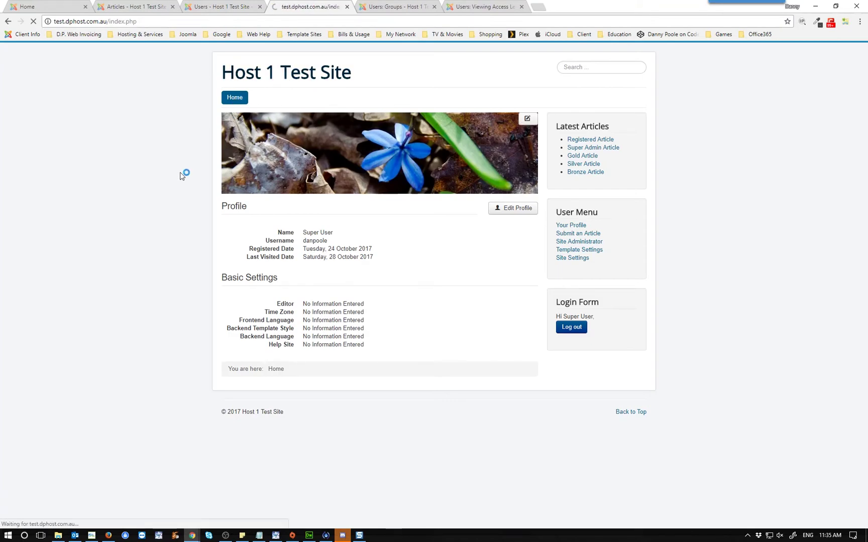
{"action": "scroll", "coordinate": [395, 179], "scroll_direction": "down", "scroll_amount": 9}
{"action": "scroll", "coordinate": [374, 141], "scroll_direction": "up", "scroll_amount": 9}
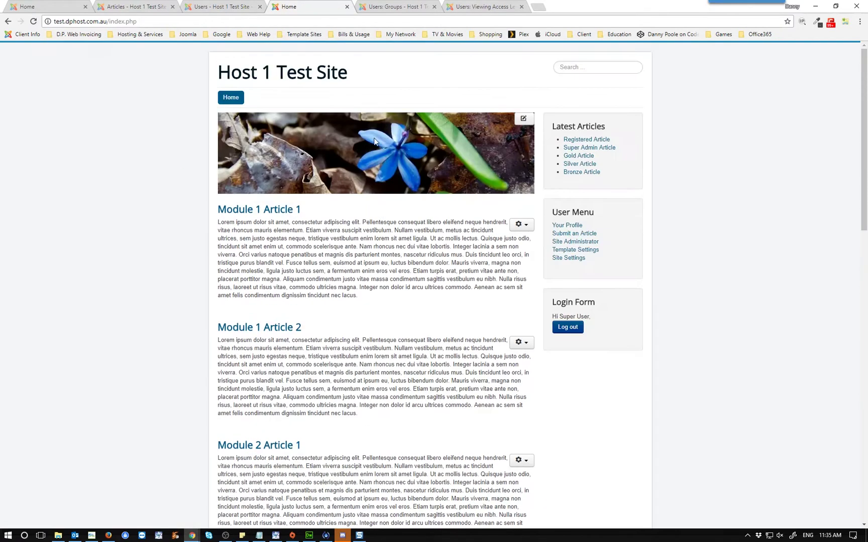
{"action": "left_click", "coordinate": [346, 7]}
{"action": "left_click", "coordinate": [46, 6]}
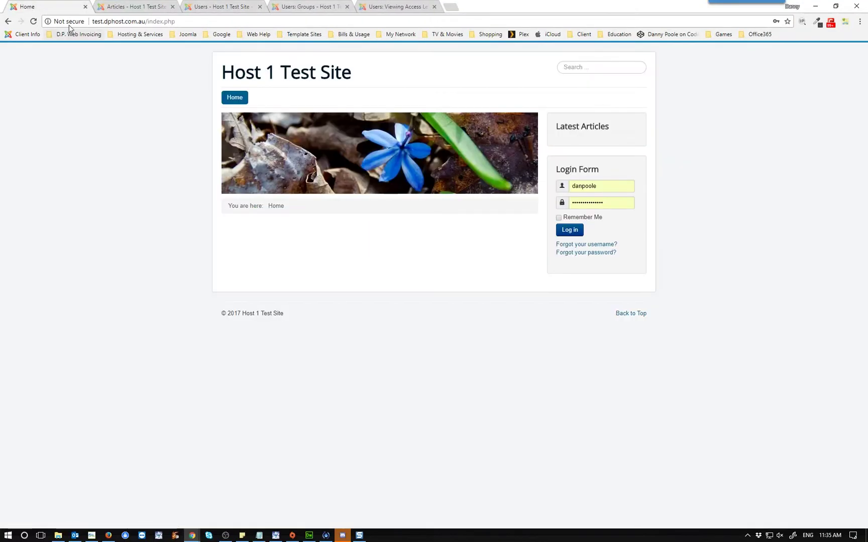
{"action": "left_click", "coordinate": [85, 7]}
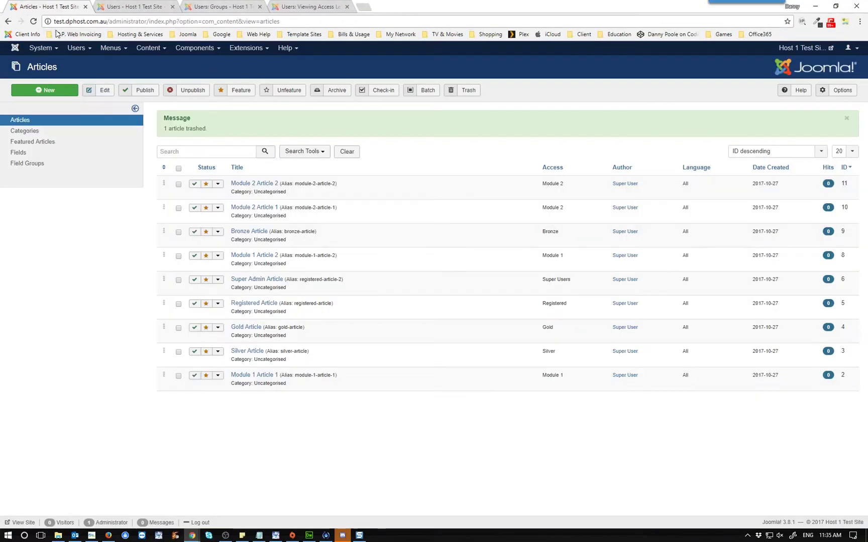
Look through the users, groups and access levels lists, and check the Bronze group's details without changing them.
{"action": "left_click", "coordinate": [116, 6]}
{"action": "left_click", "coordinate": [205, 9]}
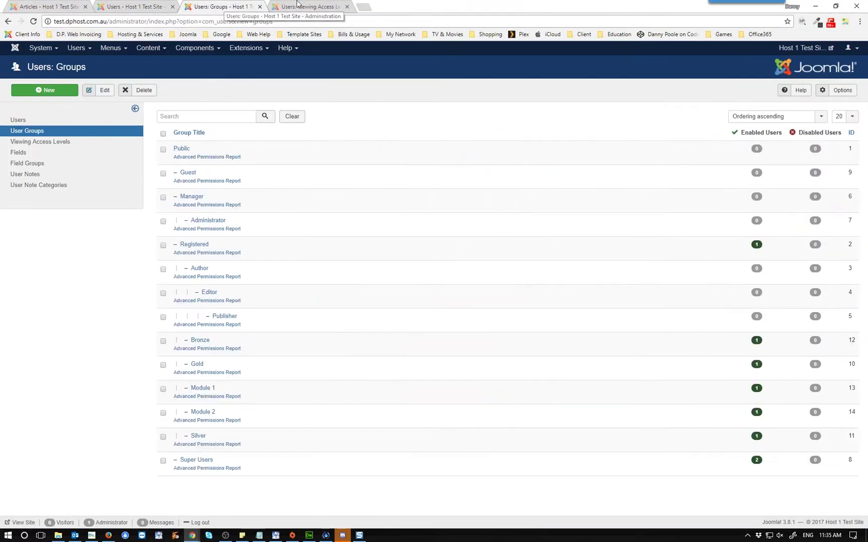
{"action": "left_click", "coordinate": [307, 7]}
{"action": "left_click", "coordinate": [129, 6]}
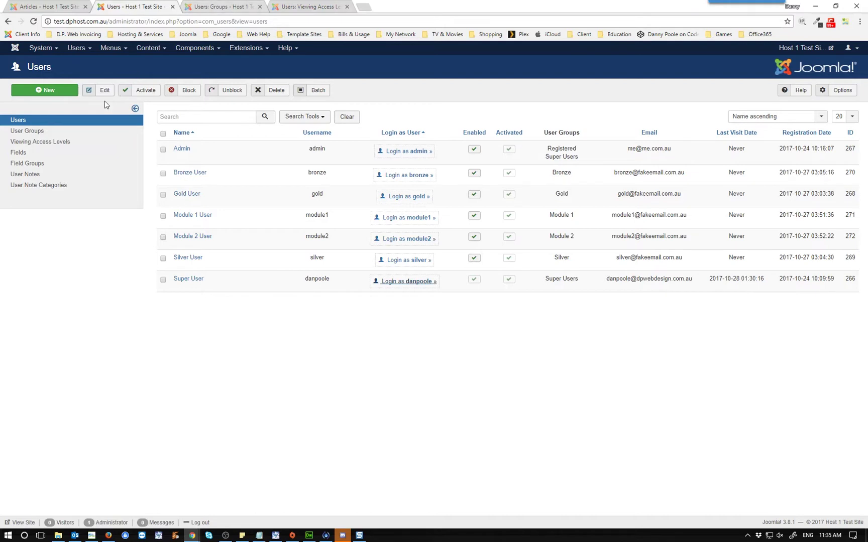
{"action": "left_click", "coordinate": [213, 8]}
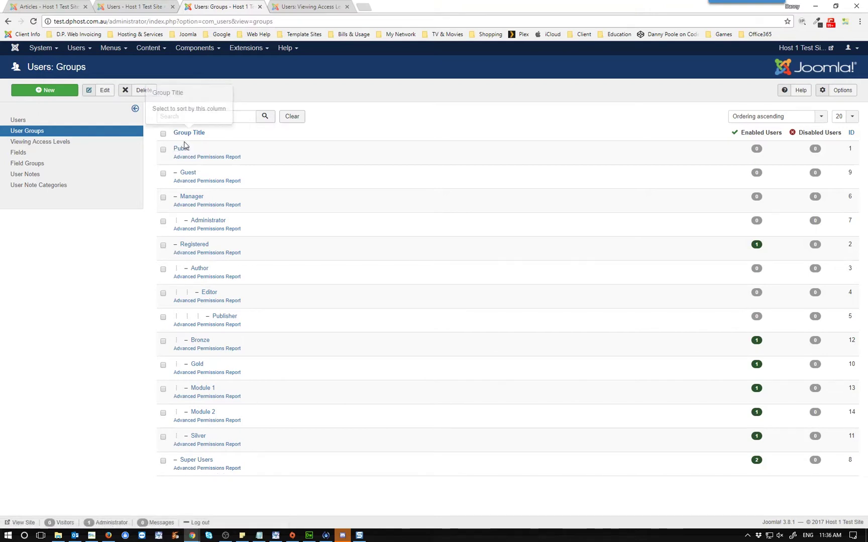
{"action": "left_click", "coordinate": [200, 341]}
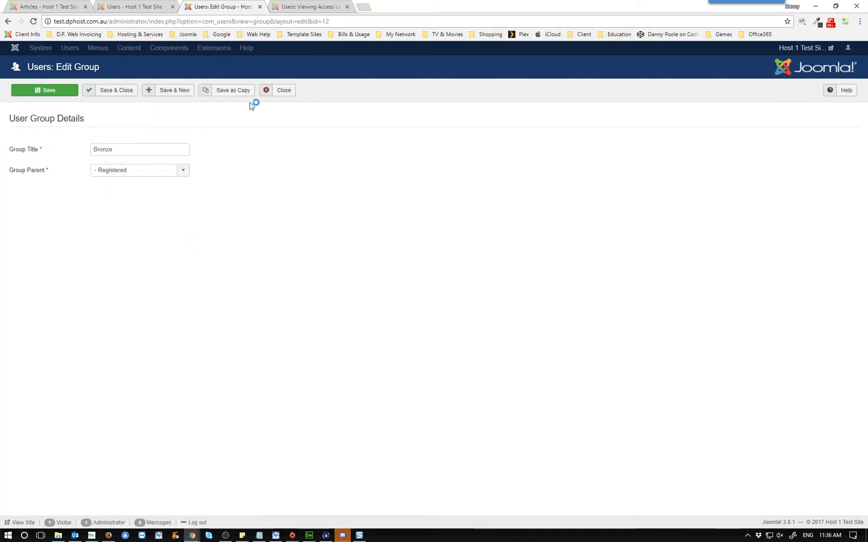
{"action": "left_click", "coordinate": [282, 90]}
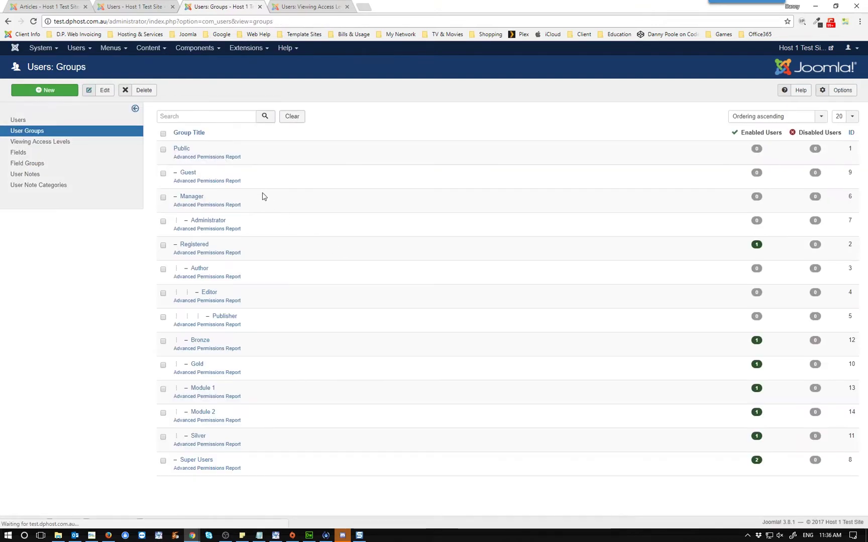
Examine which user groups have viewing access in the Gold, Silver and Bronze access levels.
{"action": "left_click", "coordinate": [316, 7]}
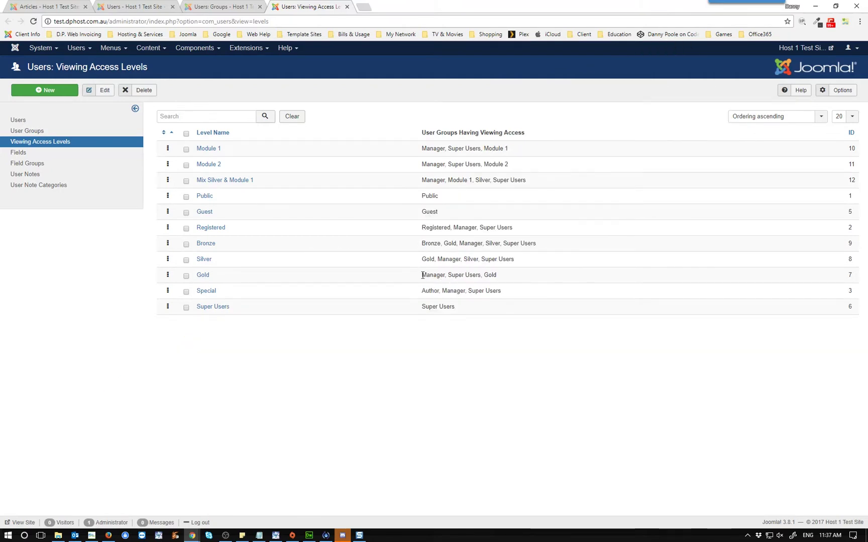
{"action": "left_click_drag", "start_coordinate": [423, 275], "coordinate": [435, 275]}
{"action": "left_click_drag", "start_coordinate": [448, 275], "coordinate": [476, 274]}
{"action": "double_click", "coordinate": [488, 275]}
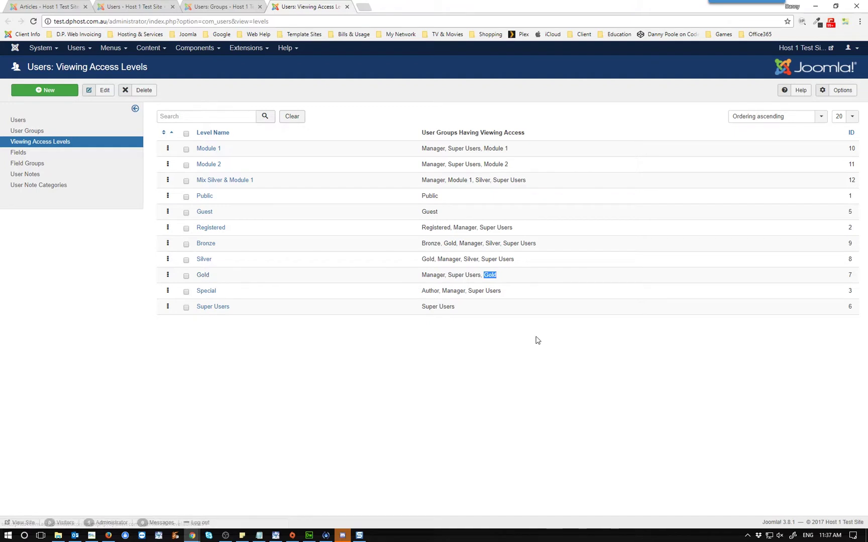
{"action": "left_click", "coordinate": [472, 284]}
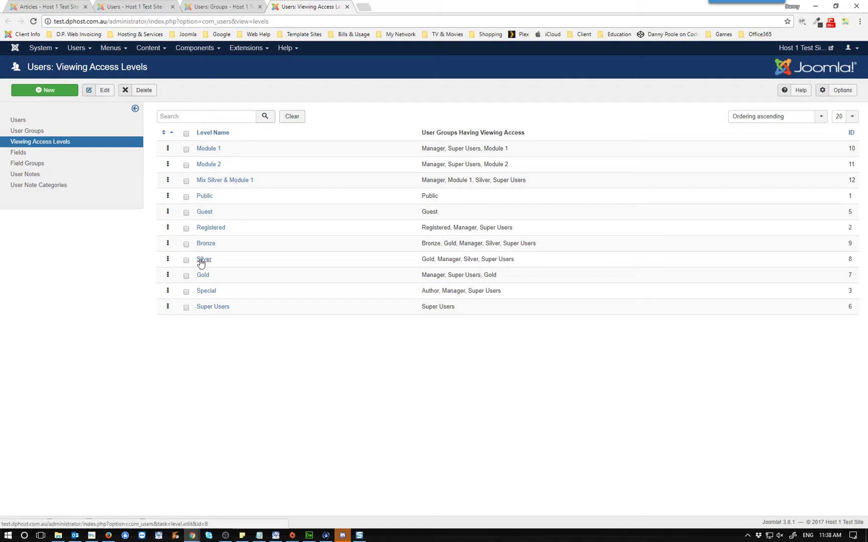
{"action": "triple_click", "coordinate": [430, 259]}
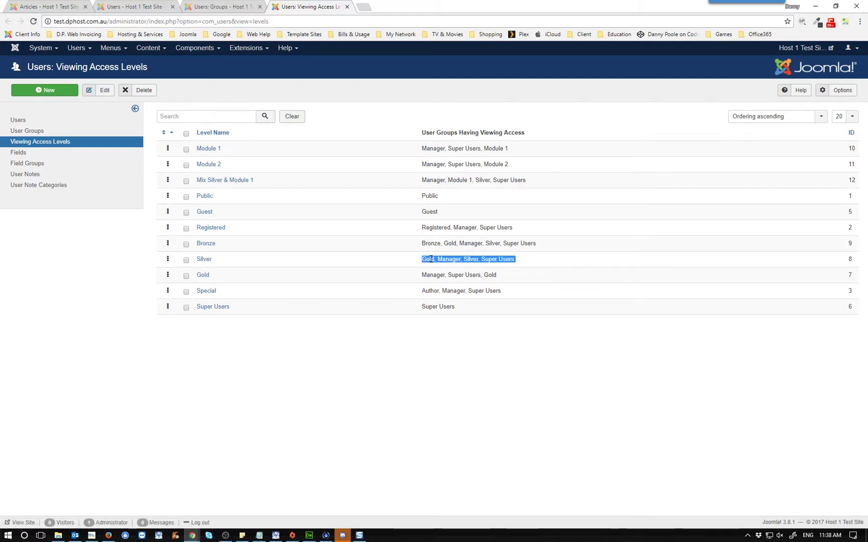
{"action": "double_click", "coordinate": [491, 274]}
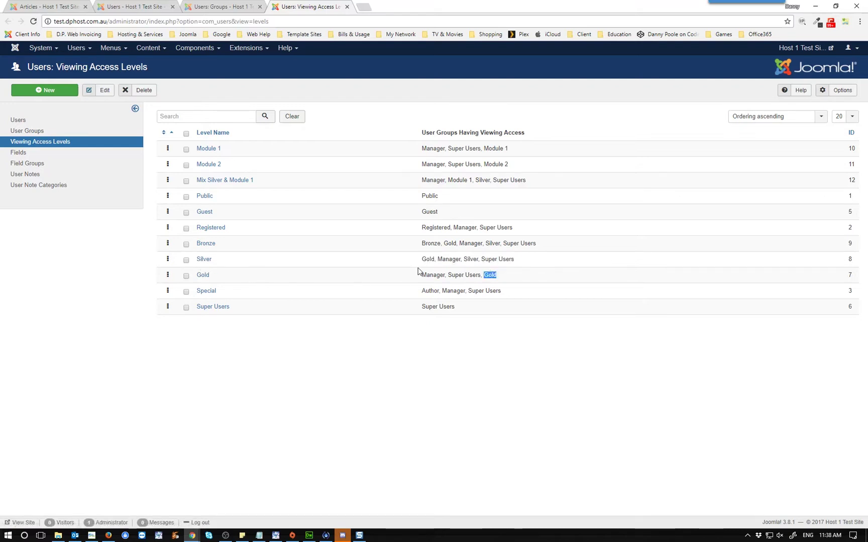
{"action": "left_click", "coordinate": [432, 260]}
{"action": "double_click", "coordinate": [432, 261]}
{"action": "double_click", "coordinate": [450, 244]}
{"action": "double_click", "coordinate": [471, 259]}
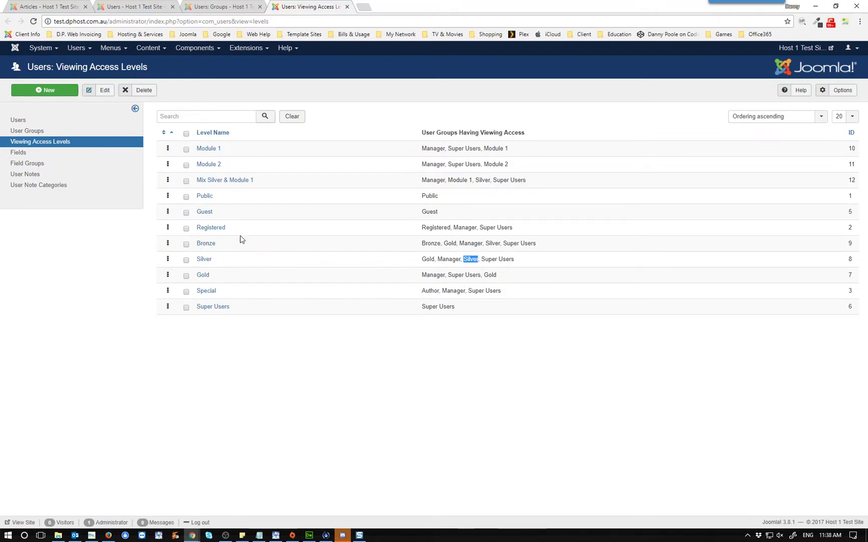
Return to the user groups and check the Bronze group's parent, closing it without changes.
{"action": "left_click", "coordinate": [108, 6]}
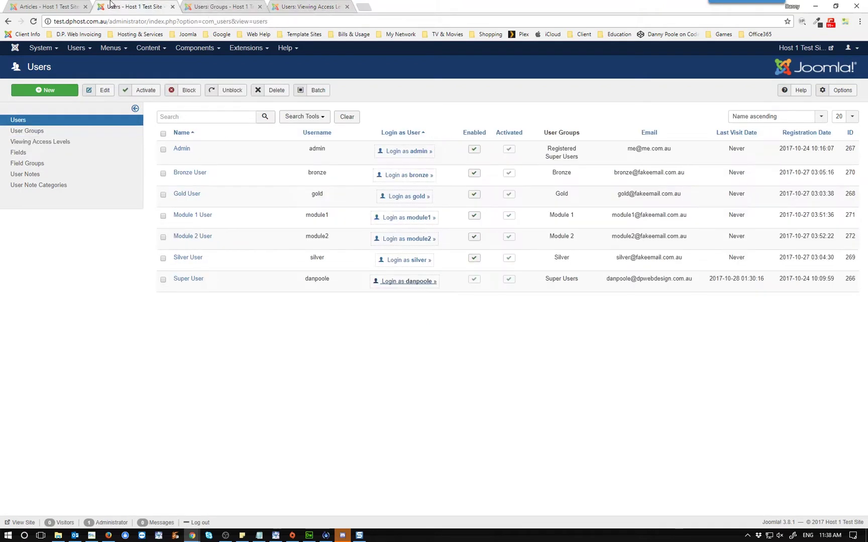
{"action": "left_click", "coordinate": [226, 6]}
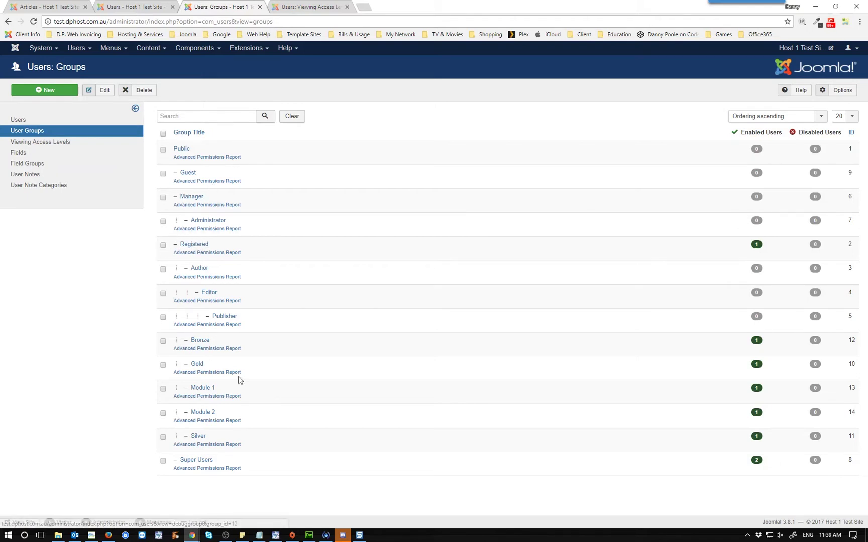
{"action": "left_click", "coordinate": [199, 340]}
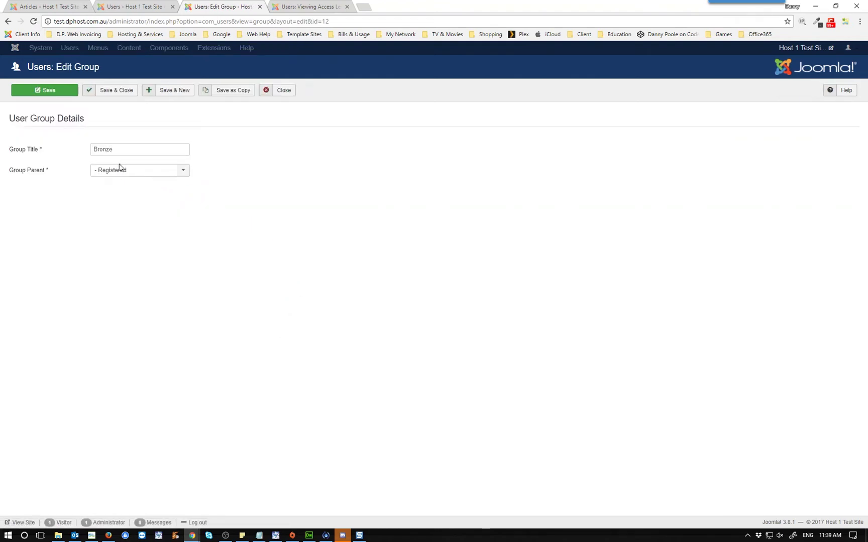
{"action": "left_click", "coordinate": [284, 90]}
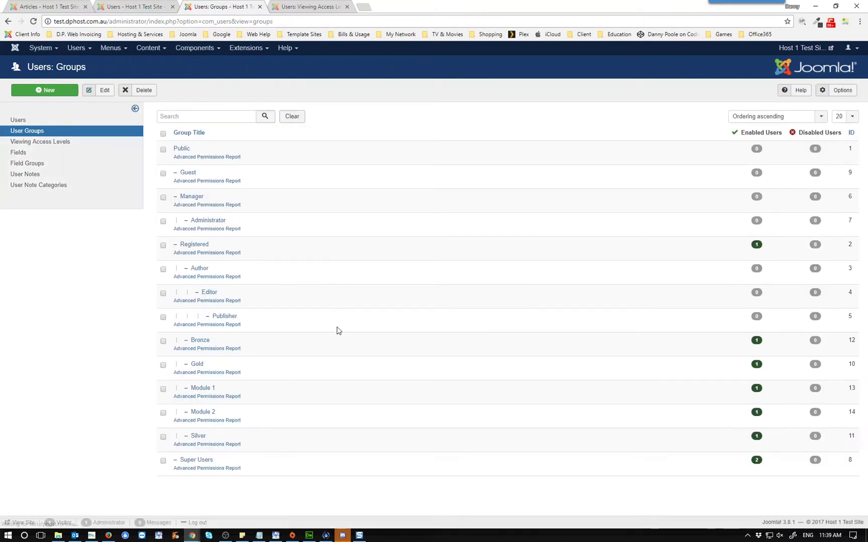
Set the Silver user group's parent to Bronze, then save and close the group.
{"action": "left_click", "coordinate": [198, 437]}
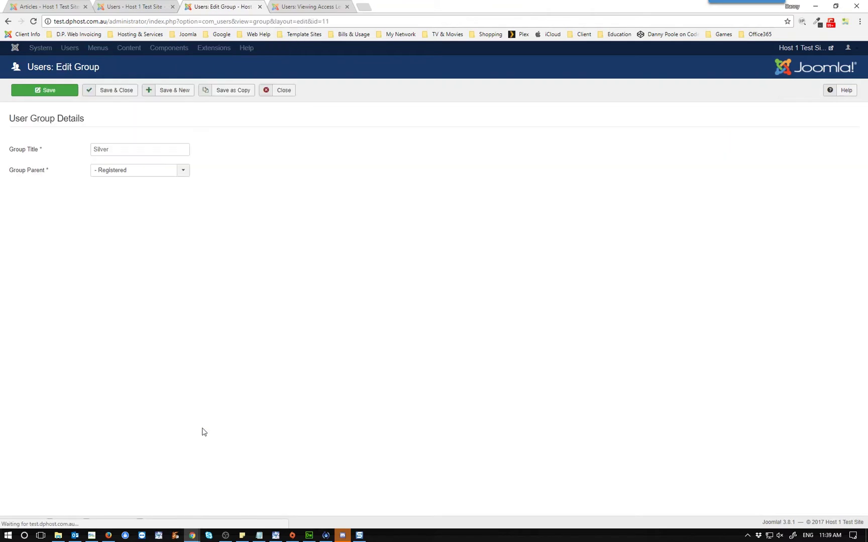
{"action": "left_click", "coordinate": [163, 170]}
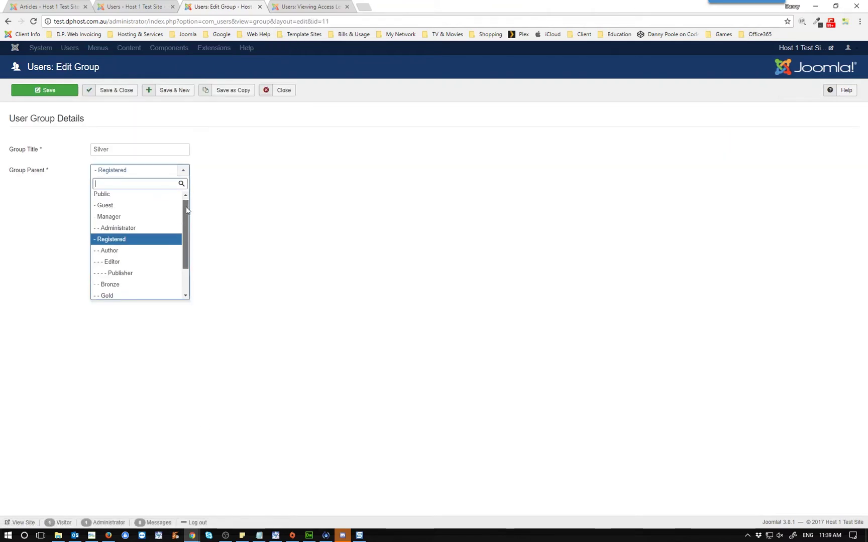
{"action": "left_click_drag", "start_coordinate": [186, 206], "coordinate": [187, 232]}
{"action": "left_click", "coordinate": [114, 250]}
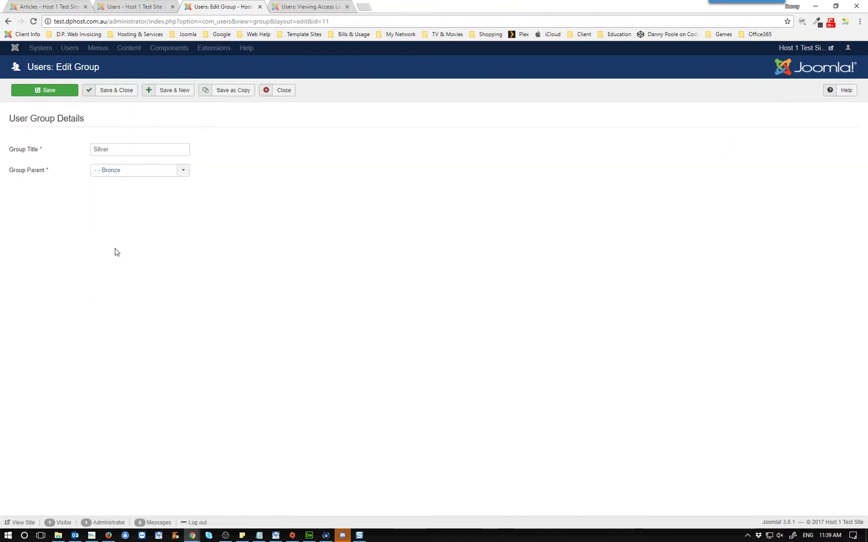
{"action": "left_click", "coordinate": [116, 95]}
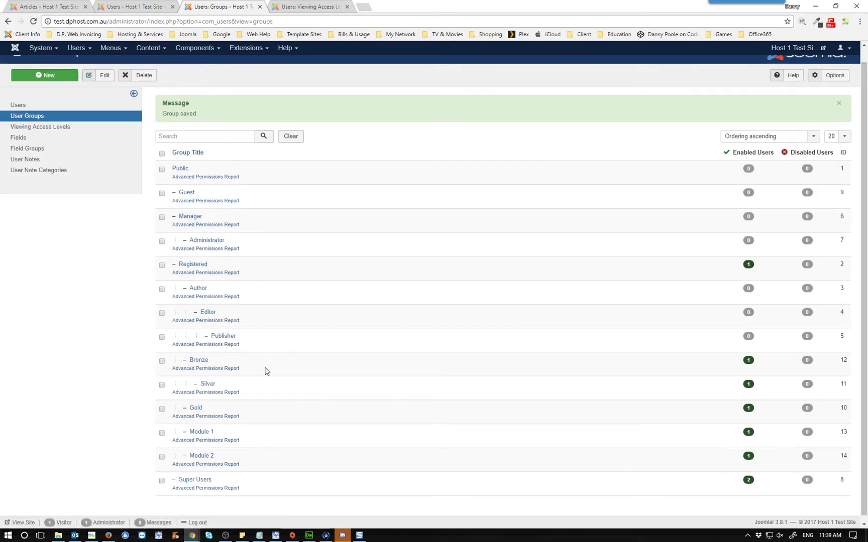
Set the Gold user group's parent to Silver, then save and close the group.
{"action": "left_click", "coordinate": [195, 409]}
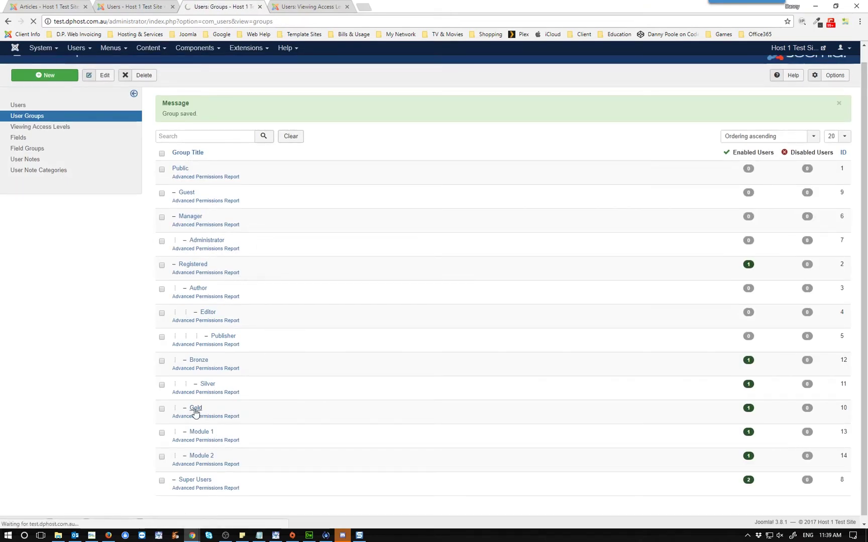
{"action": "left_click", "coordinate": [181, 171]}
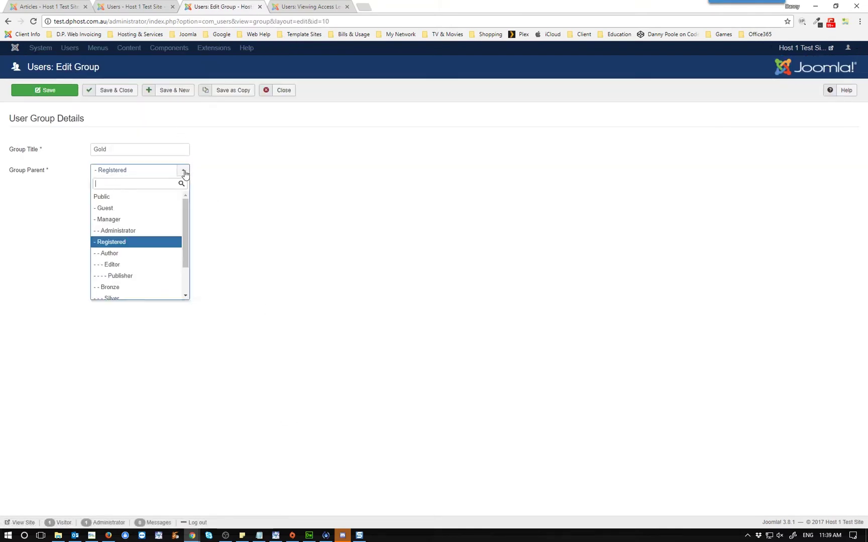
{"action": "scroll", "coordinate": [187, 221], "scroll_direction": "down", "scroll_amount": 2}
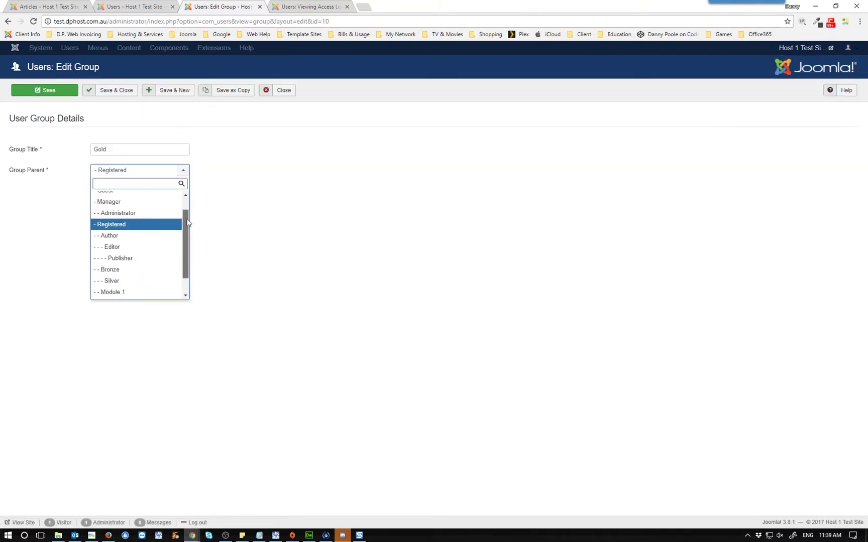
{"action": "left_click", "coordinate": [121, 268]}
{"action": "left_click", "coordinate": [118, 90]}
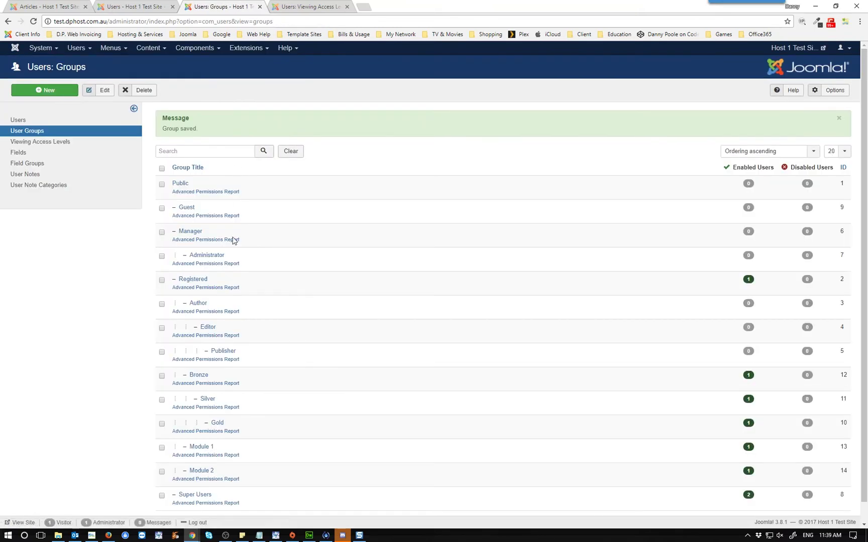
{"action": "scroll", "coordinate": [254, 339], "scroll_direction": "down", "scroll_amount": 1}
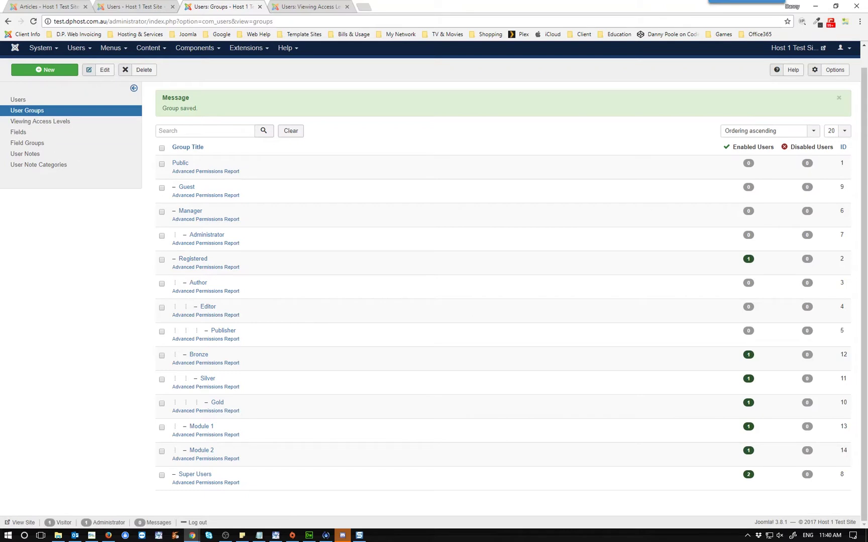
Return to the viewing access levels and check which user groups the Gold level includes, closing it without changes.
{"action": "left_click", "coordinate": [309, 6]}
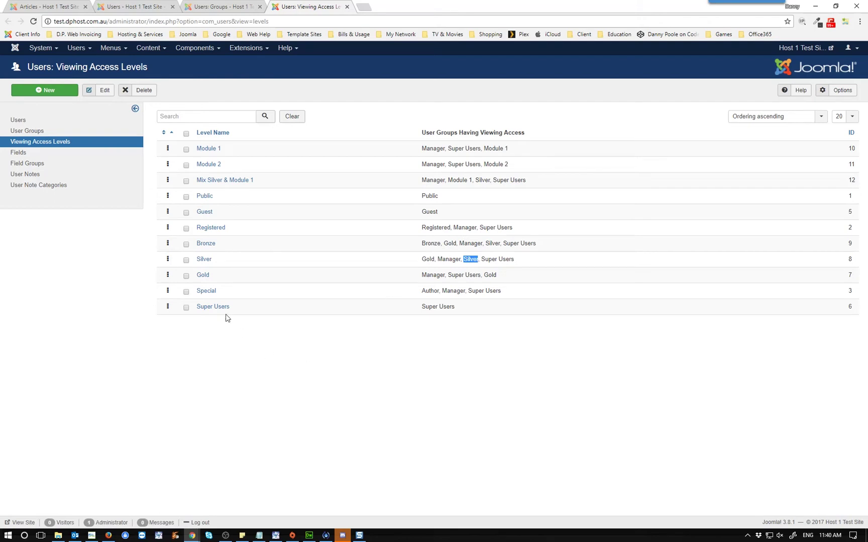
{"action": "left_click", "coordinate": [204, 278]}
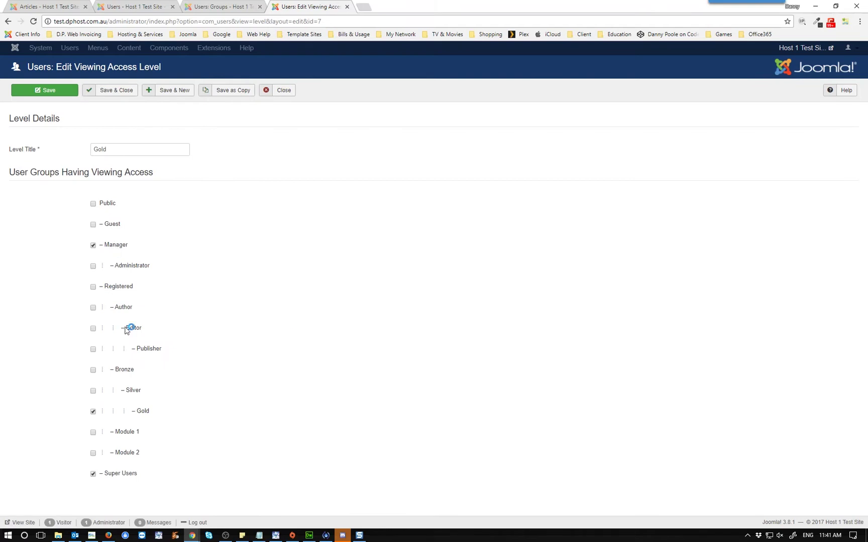
{"action": "left_click", "coordinate": [282, 91]}
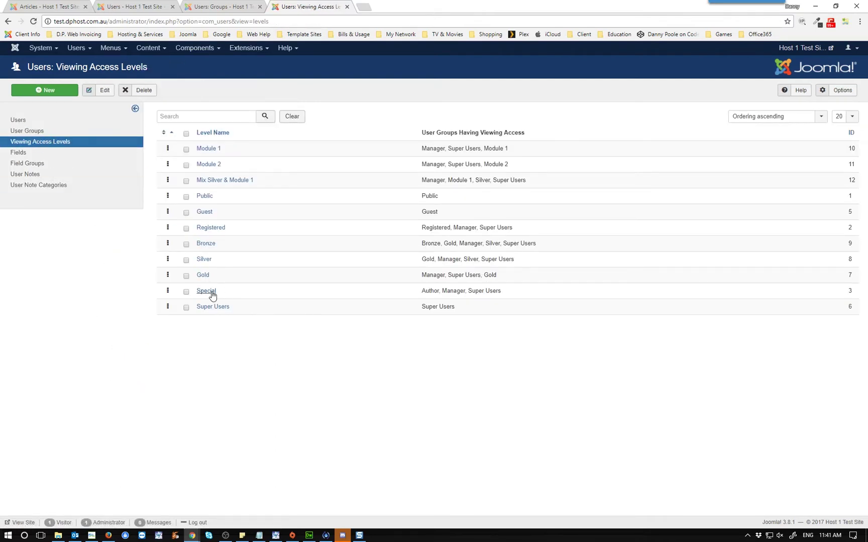
Remove the Gold user group from the Silver viewing access level, then save and close it.
{"action": "left_click", "coordinate": [204, 259]}
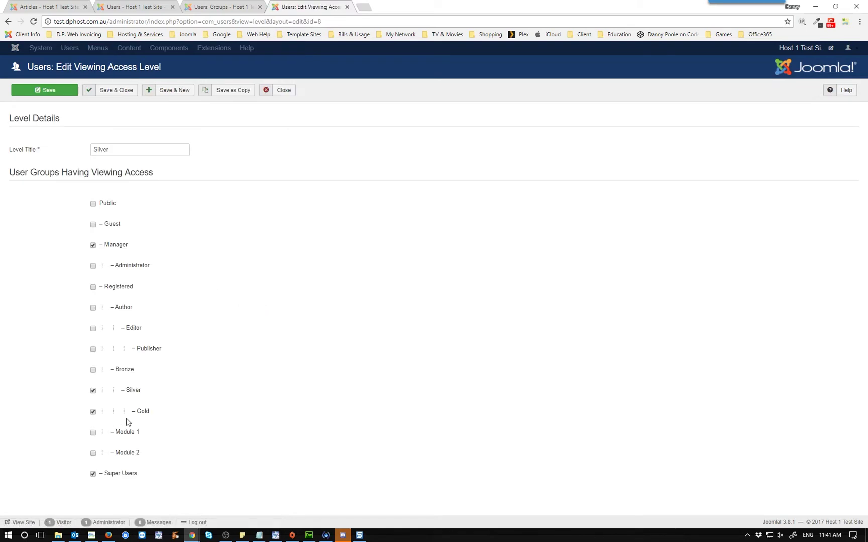
{"action": "left_click", "coordinate": [142, 412]}
{"action": "left_click", "coordinate": [114, 91]}
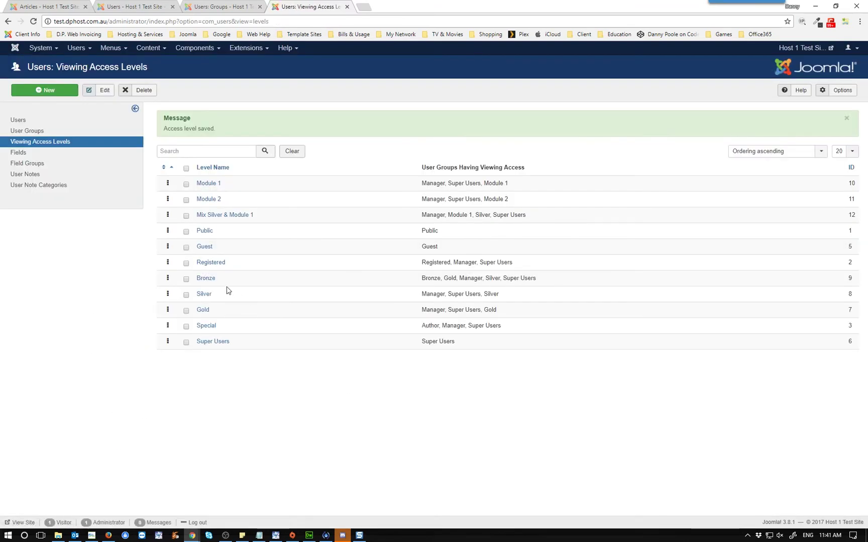
Remove the Bronze and Silver user groups from the Bronze viewing access level, then save and close it.
{"action": "left_click", "coordinate": [204, 279]}
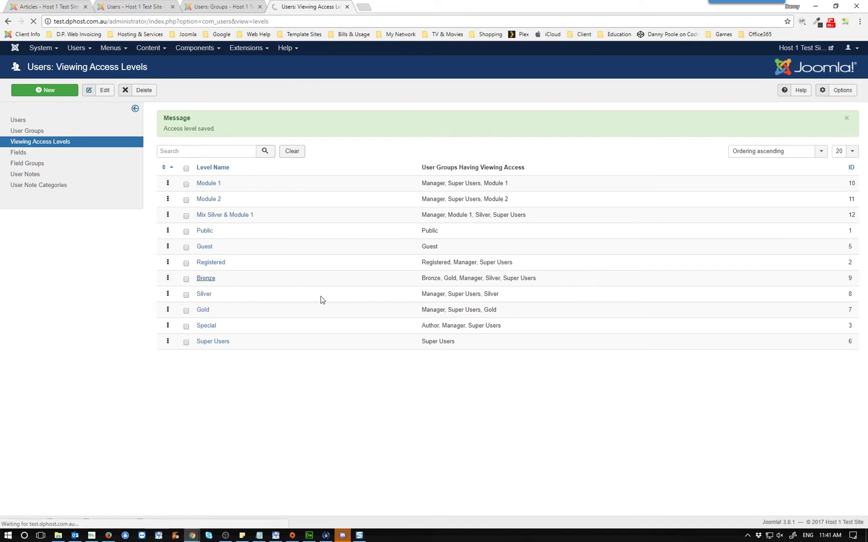
{"action": "left_click", "coordinate": [125, 372]}
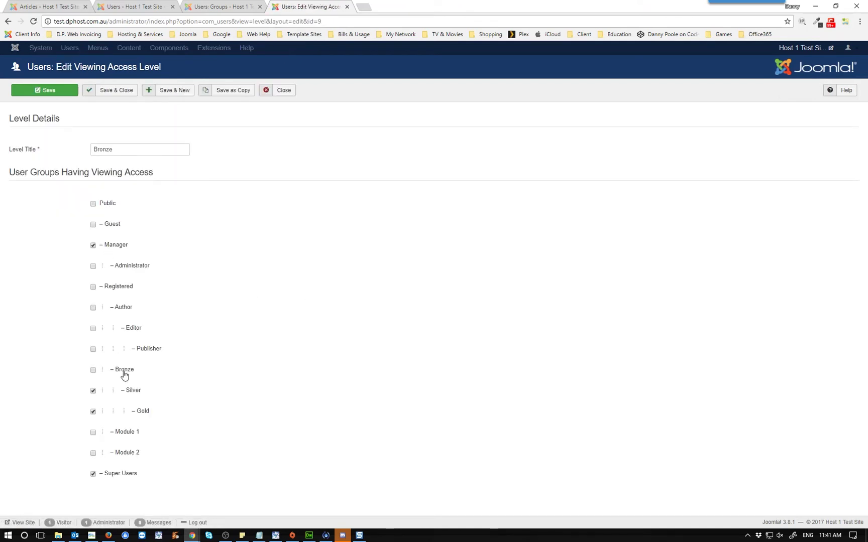
{"action": "left_click", "coordinate": [129, 392]}
{"action": "left_click", "coordinate": [120, 89]}
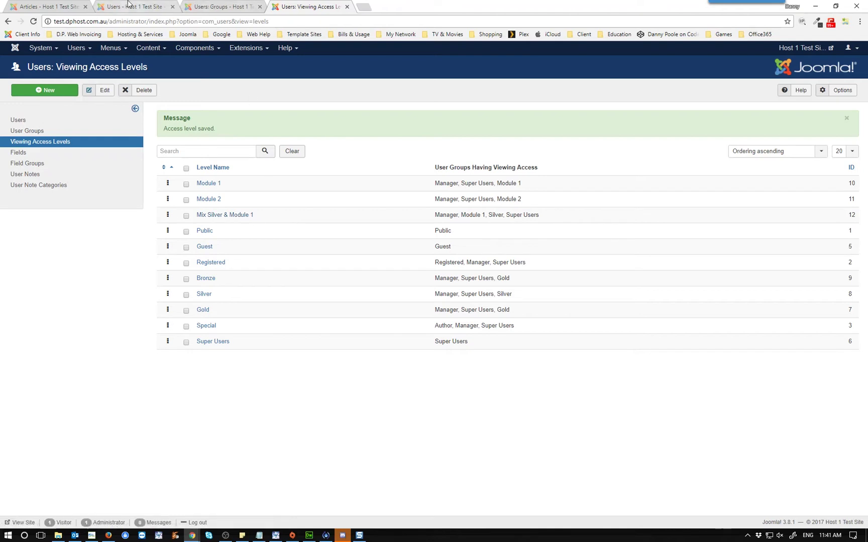
Reorder the open browser pages so Users follows Viewing Access Levels, then return to the user groups list.
{"action": "left_click_drag", "start_coordinate": [128, 5], "coordinate": [304, 6]}
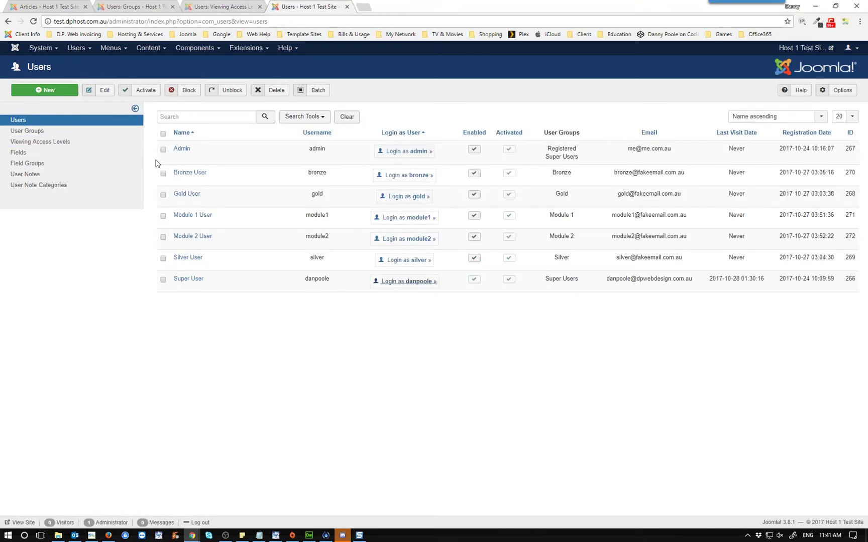
{"action": "left_click", "coordinate": [145, 5]}
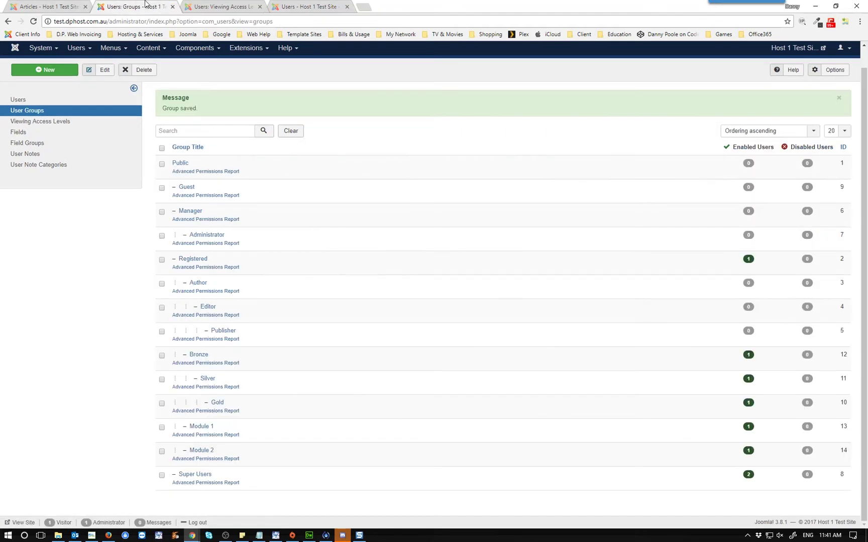
{"action": "left_click", "coordinate": [186, 6]}
{"action": "left_click", "coordinate": [164, 6]}
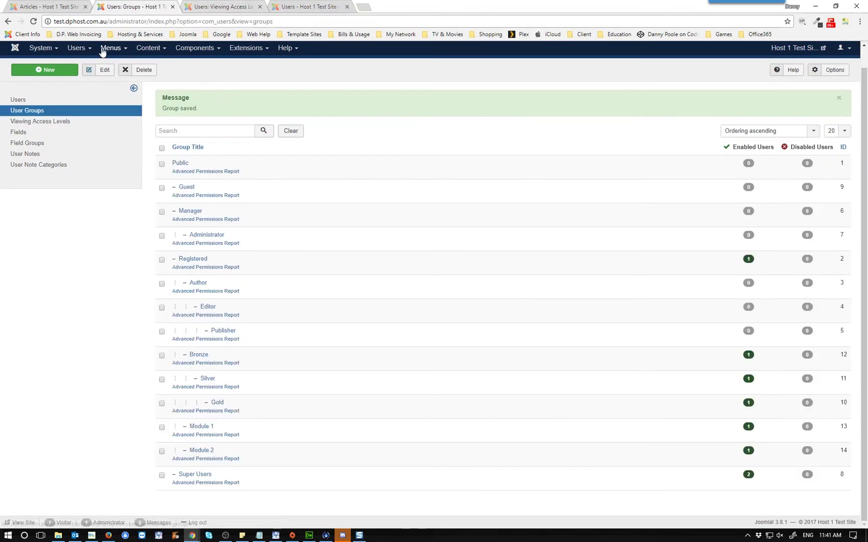
Review the access level assigned to each article in the article list, and close the duplicate article list page.
{"action": "left_click", "coordinate": [137, 50]}
{"action": "middle_click", "coordinate": [149, 63]}
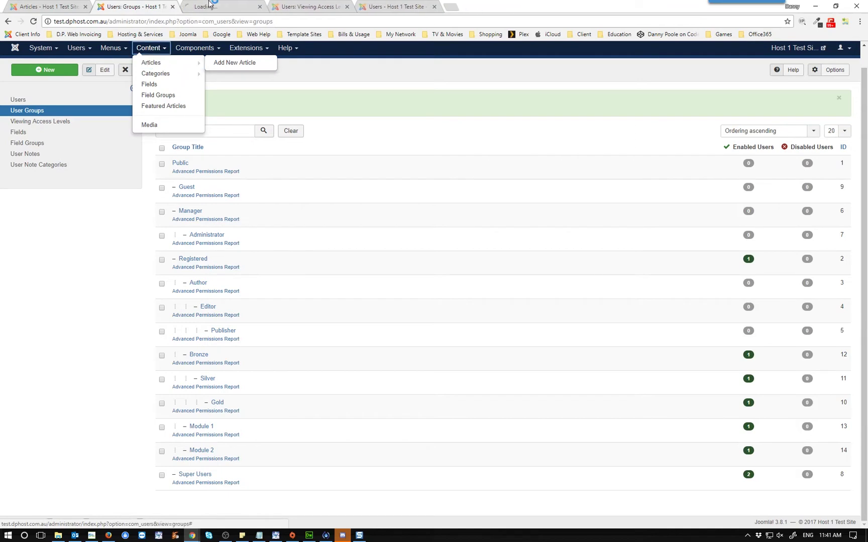
{"action": "left_click", "coordinate": [162, 5]}
{"action": "left_click_drag", "start_coordinate": [161, 3], "coordinate": [103, 4]}
{"action": "left_click", "coordinate": [47, 6]}
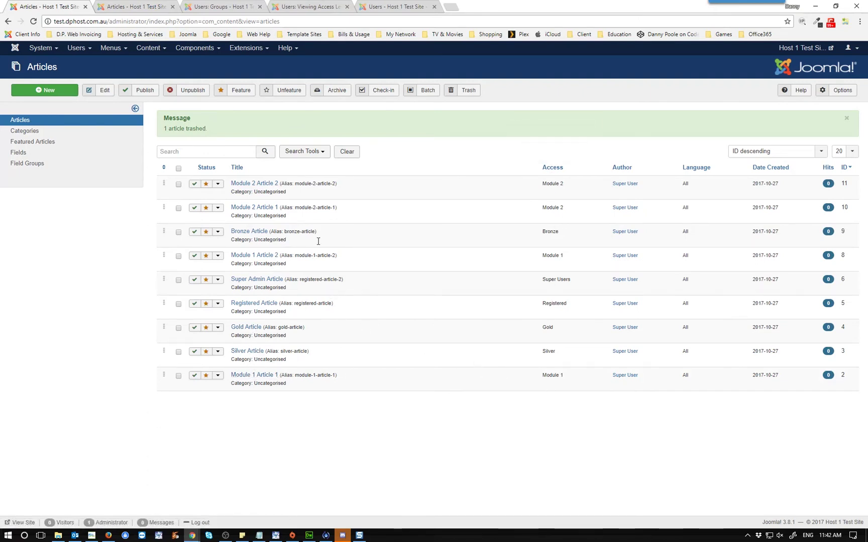
{"action": "left_click", "coordinate": [139, 5]}
{"action": "left_click", "coordinate": [172, 9]}
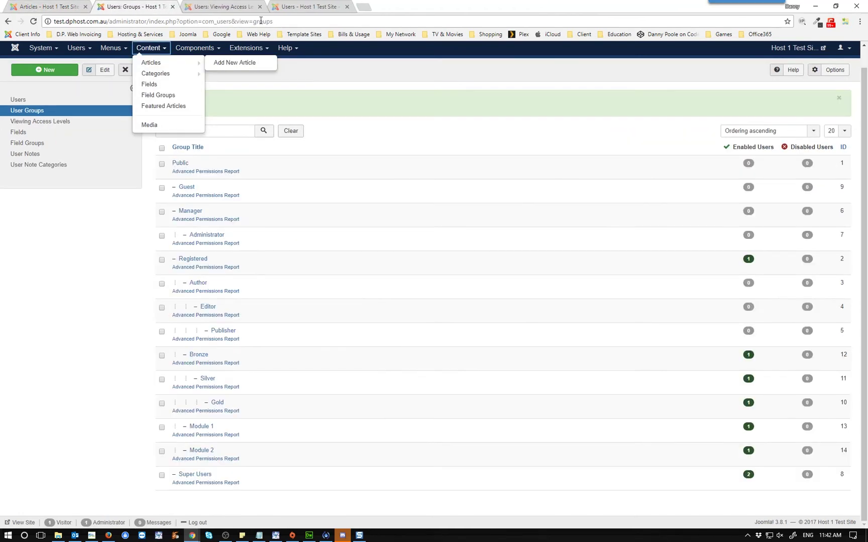
Log in to the front end as the bronze user and view the articles on the home page.
{"action": "left_click", "coordinate": [291, 10]}
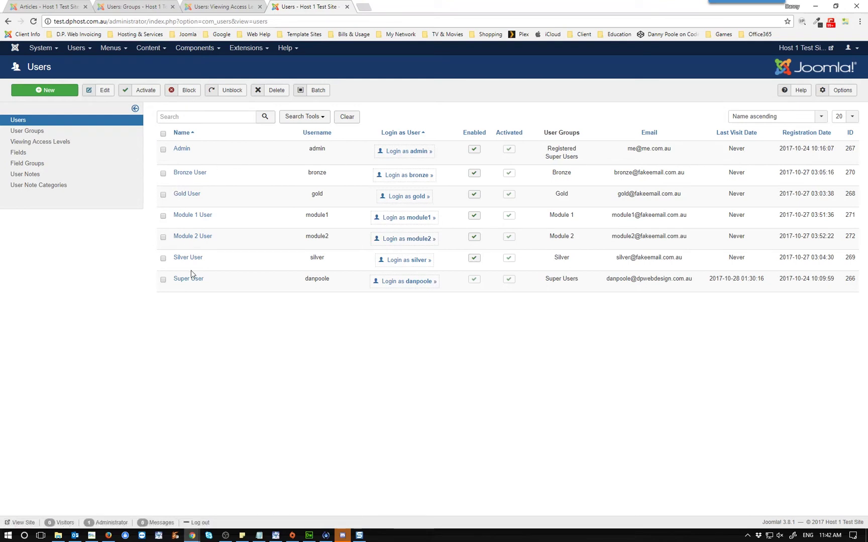
{"action": "left_click", "coordinate": [409, 174]}
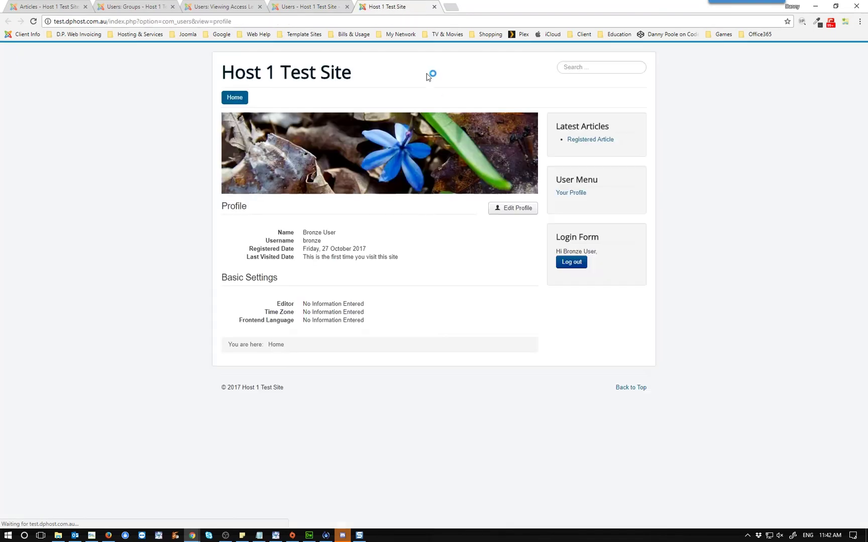
{"action": "left_click", "coordinate": [241, 98]}
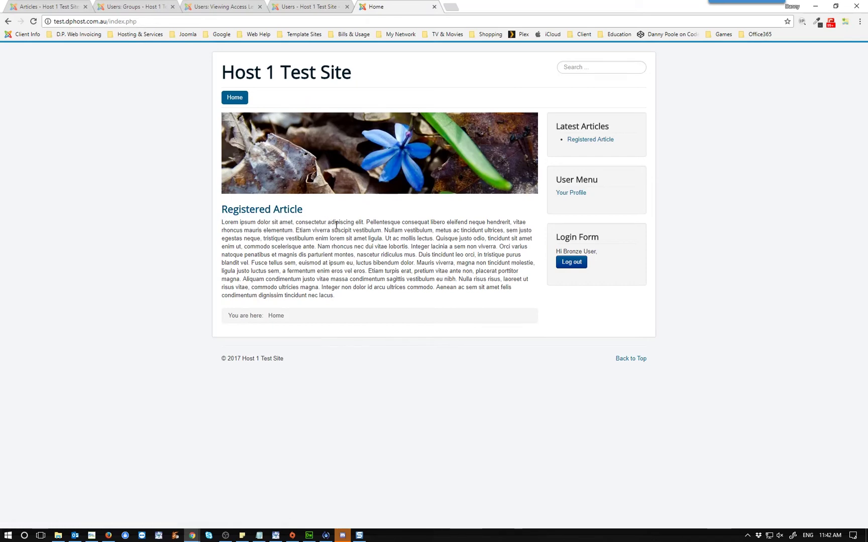
Compare the Bronze level's viewing access with the position of Bronze in the user group hierarchy.
{"action": "left_click", "coordinate": [311, 6]}
{"action": "left_click", "coordinate": [216, 6]}
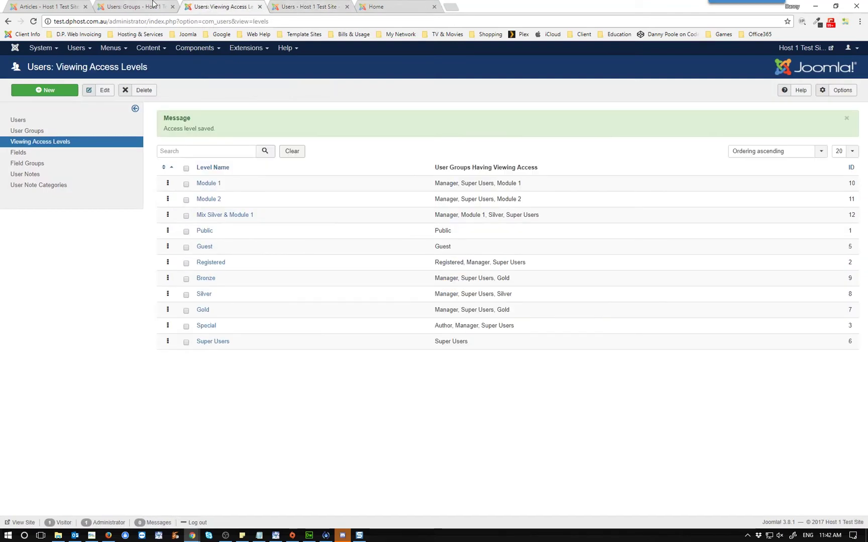
{"action": "left_click", "coordinate": [134, 5]}
{"action": "mouse_move", "coordinate": [194, 48]}
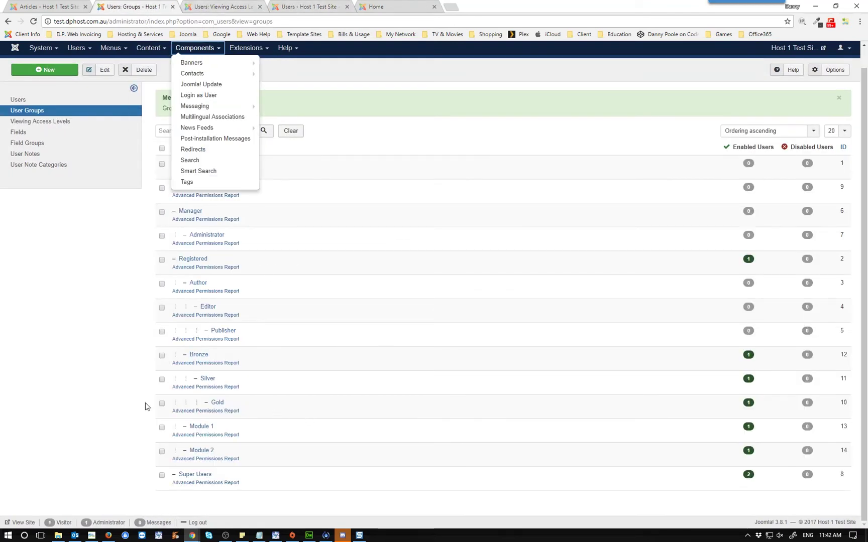
{"action": "left_click", "coordinate": [259, 356]}
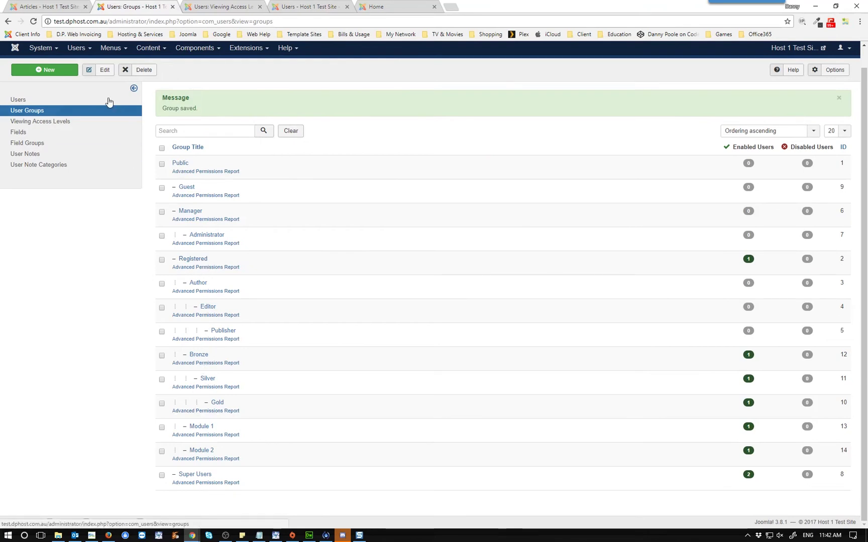
Add the Bronze user group to the Bronze viewing access level, remove Gold, then save and close it.
{"action": "left_click", "coordinate": [54, 122]}
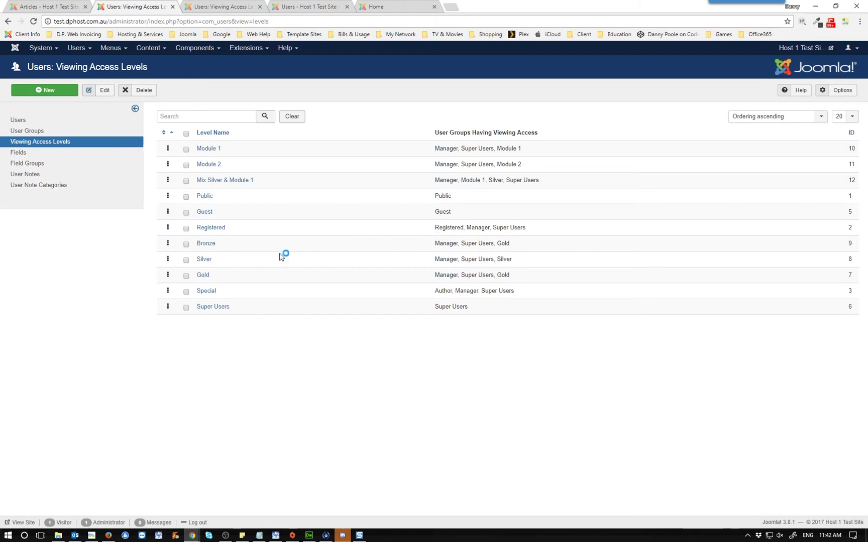
{"action": "left_click", "coordinate": [206, 245]}
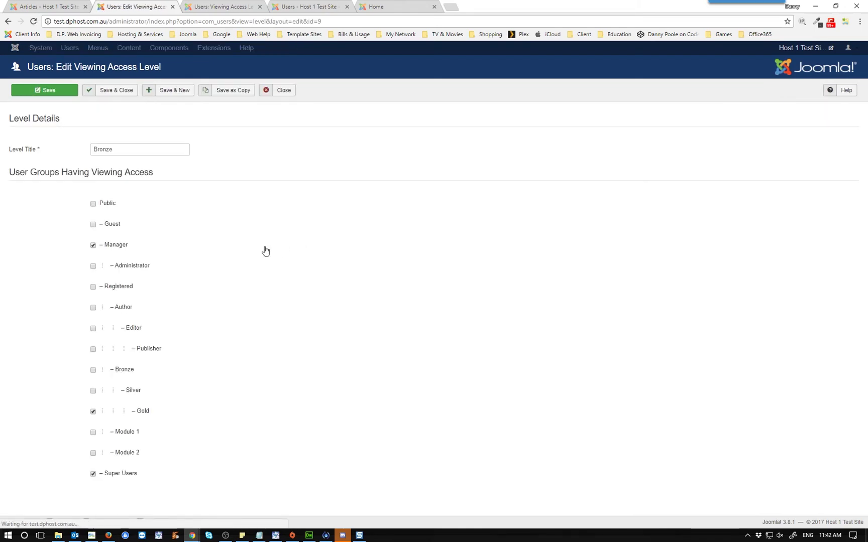
{"action": "left_click", "coordinate": [93, 372]}
{"action": "left_click", "coordinate": [94, 412]}
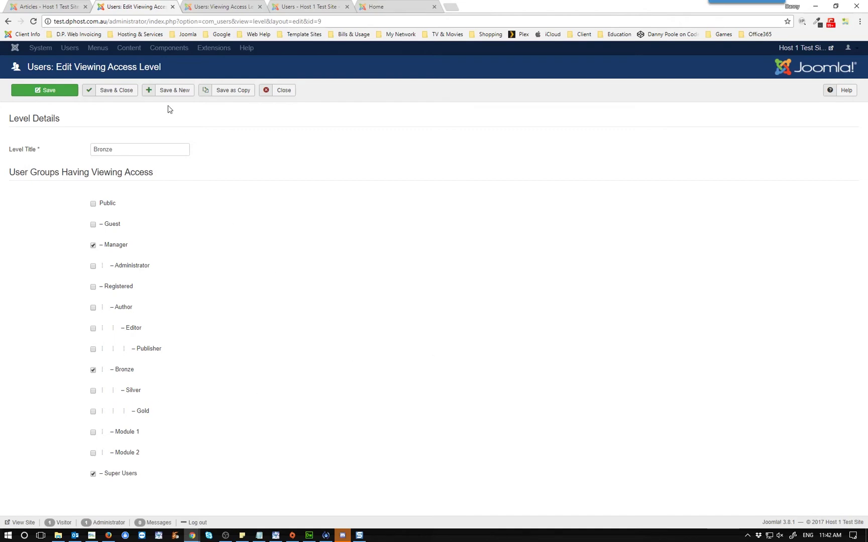
{"action": "left_click", "coordinate": [117, 90]}
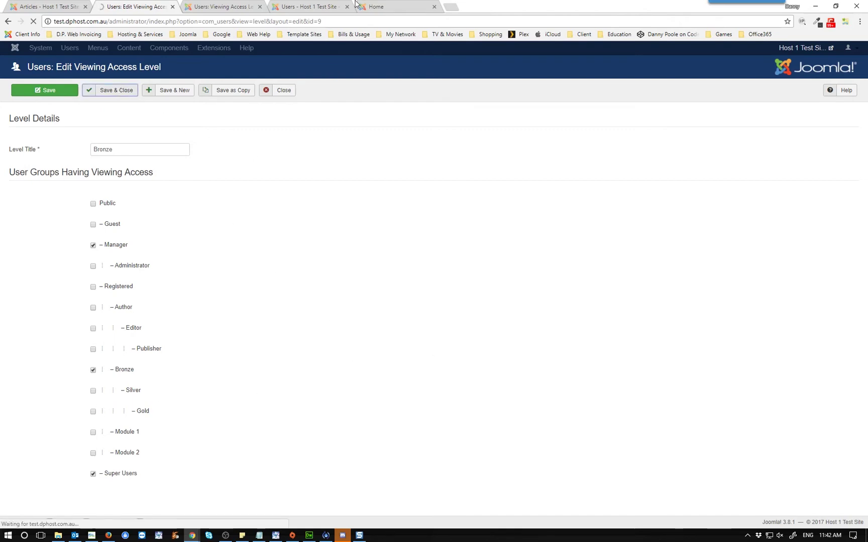
Reload the front-end home page as the bronze user and examine the Registered and Bronze articles.
{"action": "left_click", "coordinate": [405, 6]}
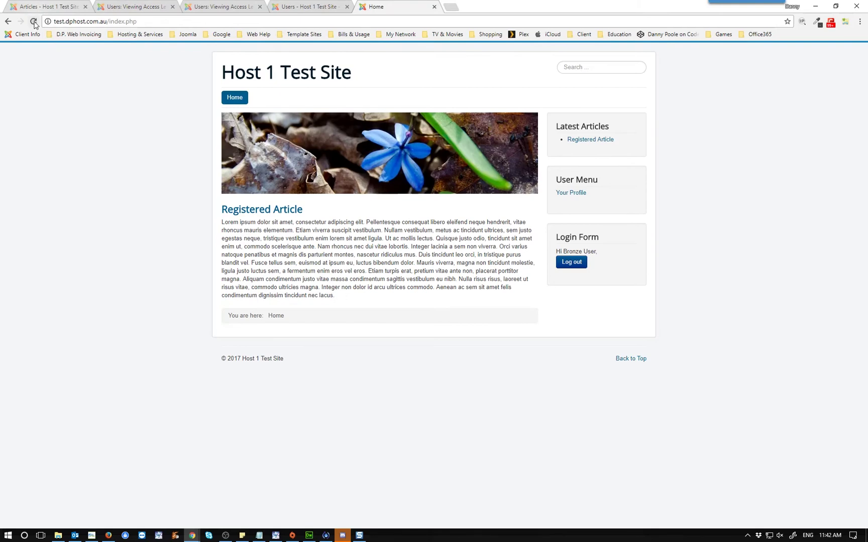
{"action": "left_click", "coordinate": [33, 23]}
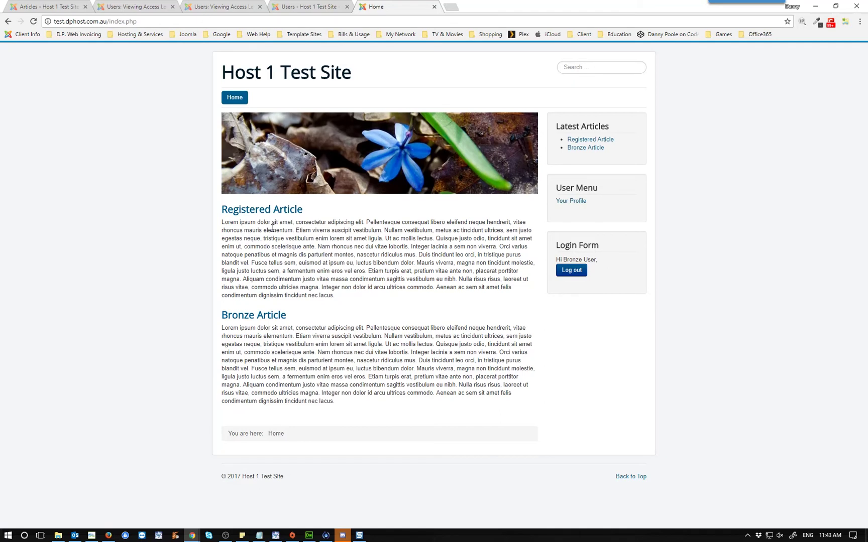
{"action": "left_click_drag", "start_coordinate": [343, 297], "coordinate": [230, 222]}
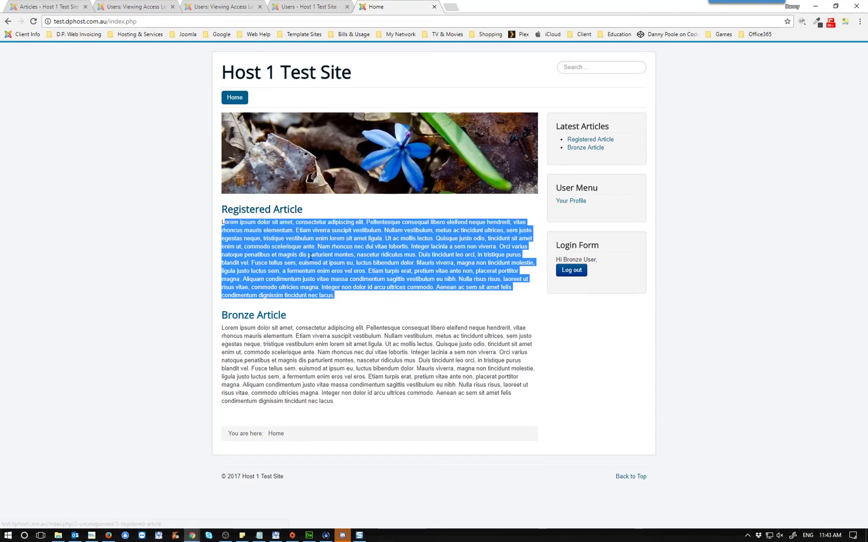
{"action": "left_click", "coordinate": [380, 317]}
{"action": "left_click_drag", "start_coordinate": [351, 404], "coordinate": [200, 331]}
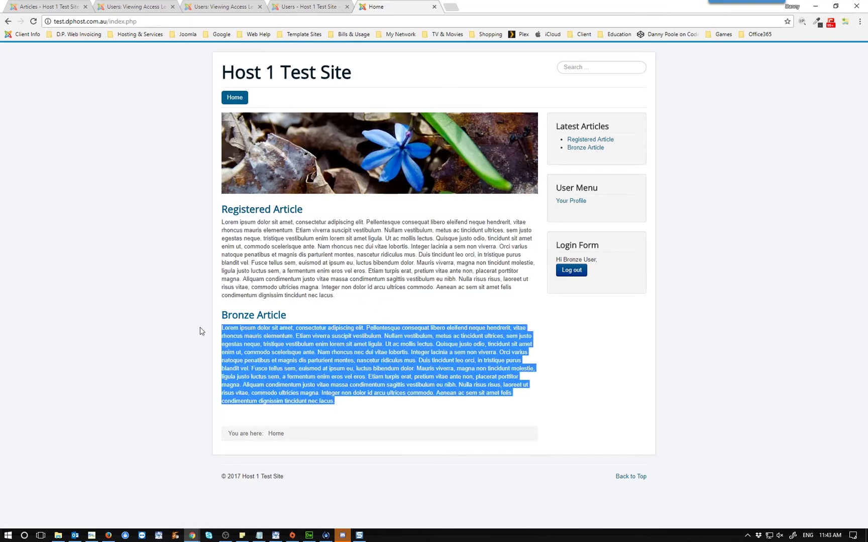
{"action": "left_click", "coordinate": [350, 368]}
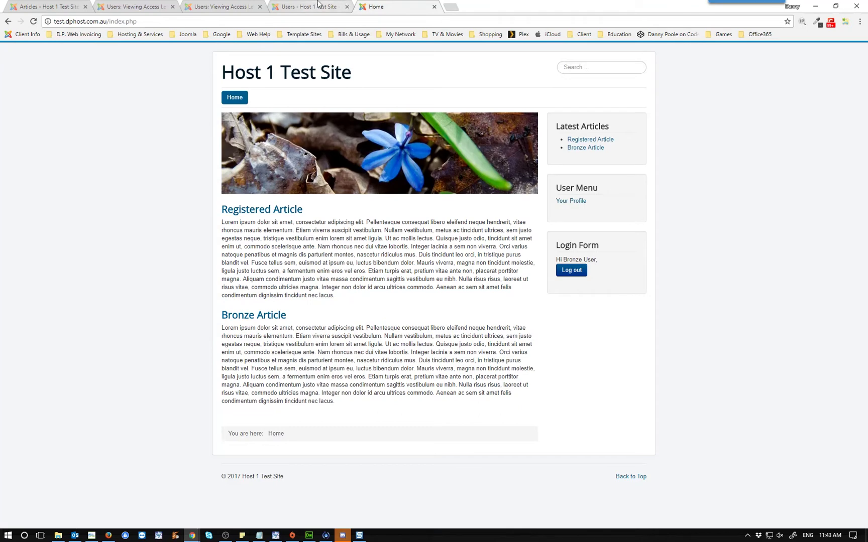
Close the bronze user's page, log in to the front end as the silver user, and examine the home page articles.
{"action": "left_click", "coordinate": [435, 6]}
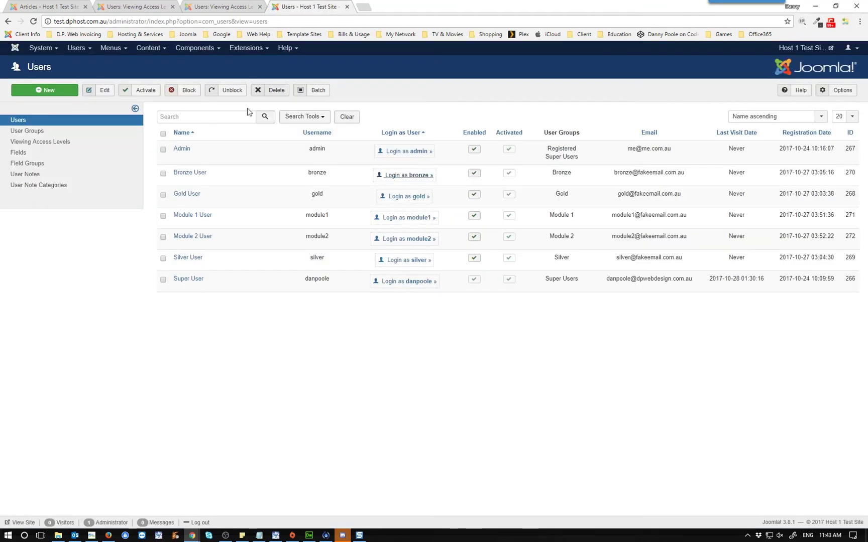
{"action": "left_click", "coordinate": [406, 261]}
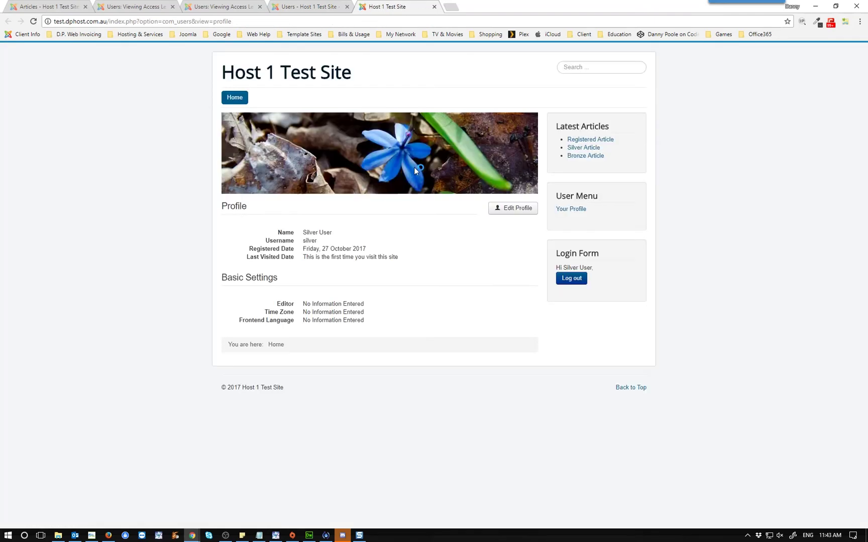
{"action": "left_click", "coordinate": [236, 99]}
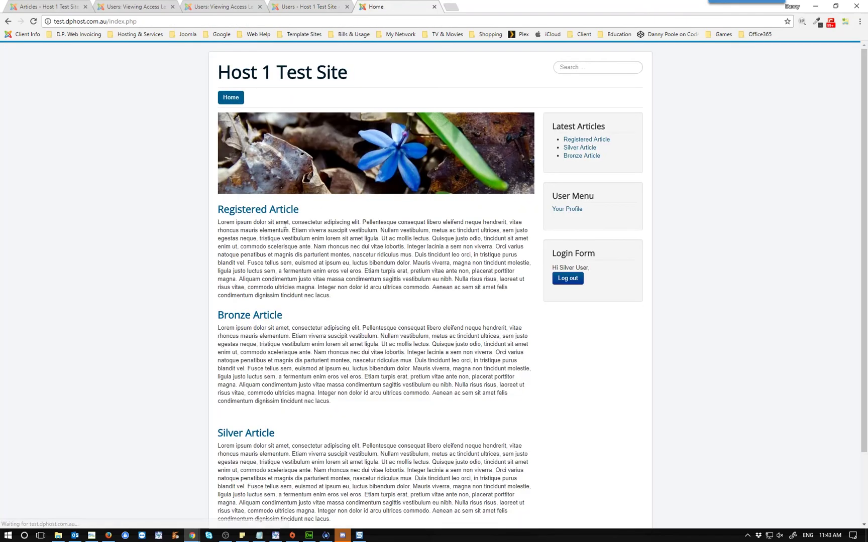
{"action": "scroll", "coordinate": [268, 269], "scroll_direction": "down", "scroll_amount": 2}
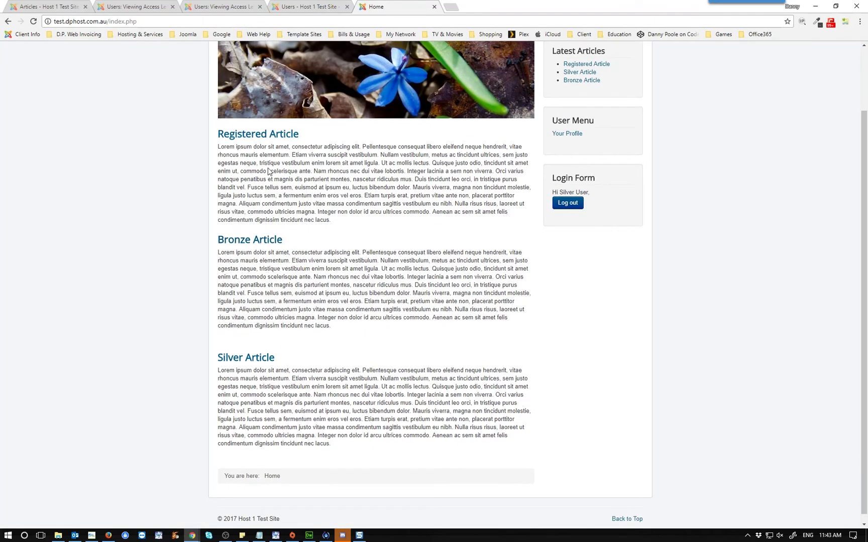
Return to the user groups list and examine how Bronze, Silver and Gold are nested.
{"action": "left_click", "coordinate": [161, 5]}
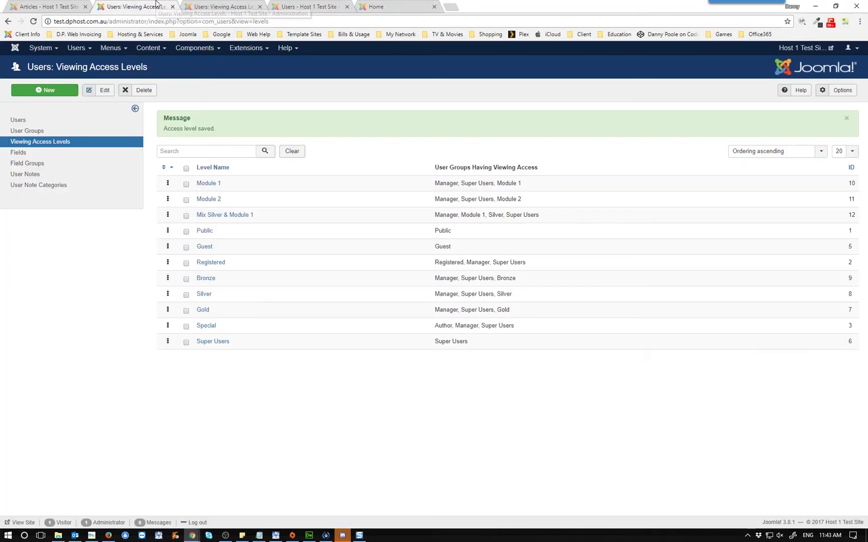
{"action": "left_click", "coordinate": [30, 131]}
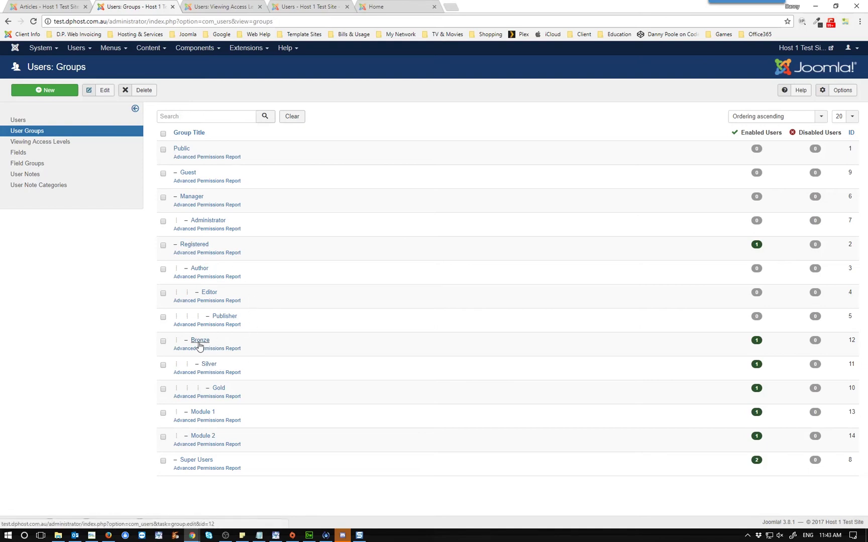
Close the silver user's page, log in to the front end as the gold user, and examine the home page articles.
{"action": "left_click", "coordinate": [374, 7]}
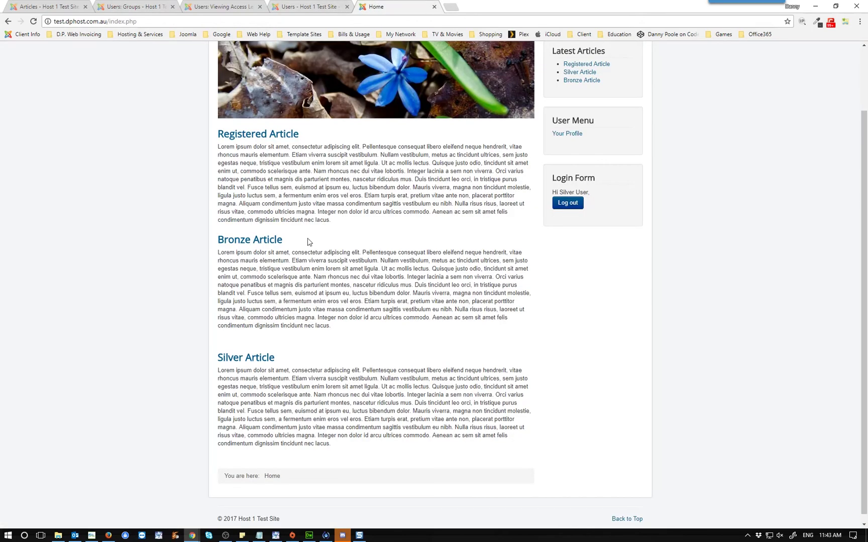
{"action": "left_click", "coordinate": [435, 7]}
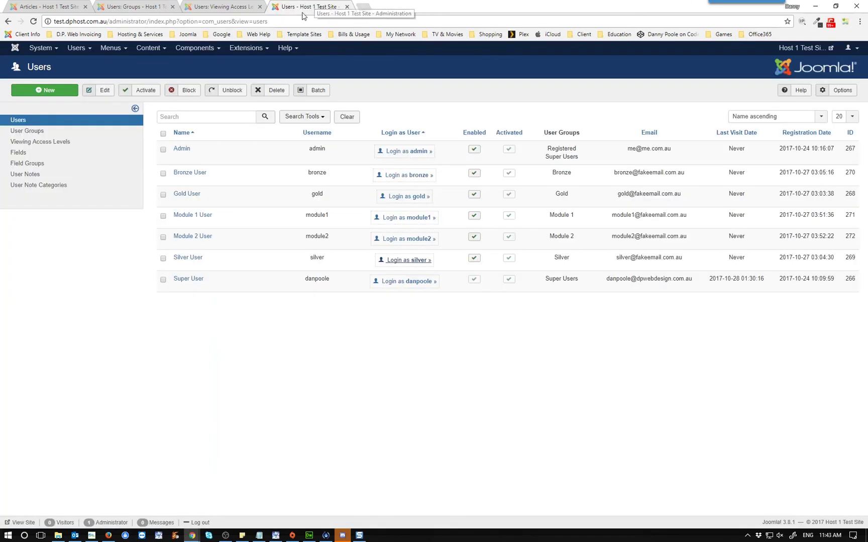
{"action": "left_click", "coordinate": [418, 196]}
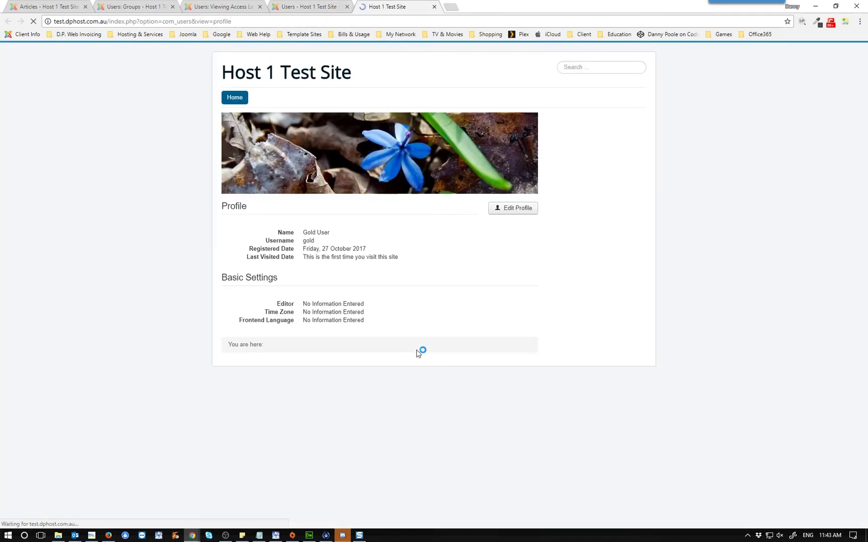
{"action": "left_click", "coordinate": [232, 101]}
{"action": "scroll", "coordinate": [350, 246], "scroll_direction": "down", "scroll_amount": 5}
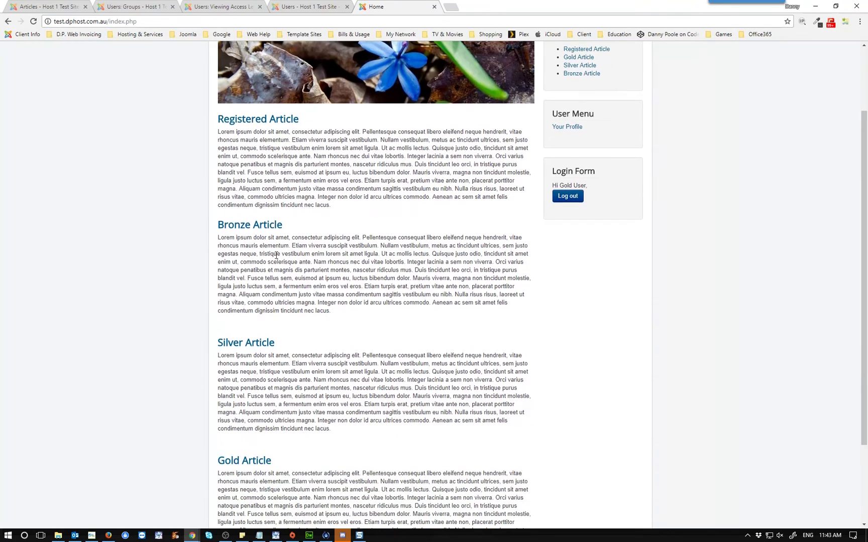
{"action": "scroll", "coordinate": [313, 254], "scroll_direction": "up", "scroll_amount": 5}
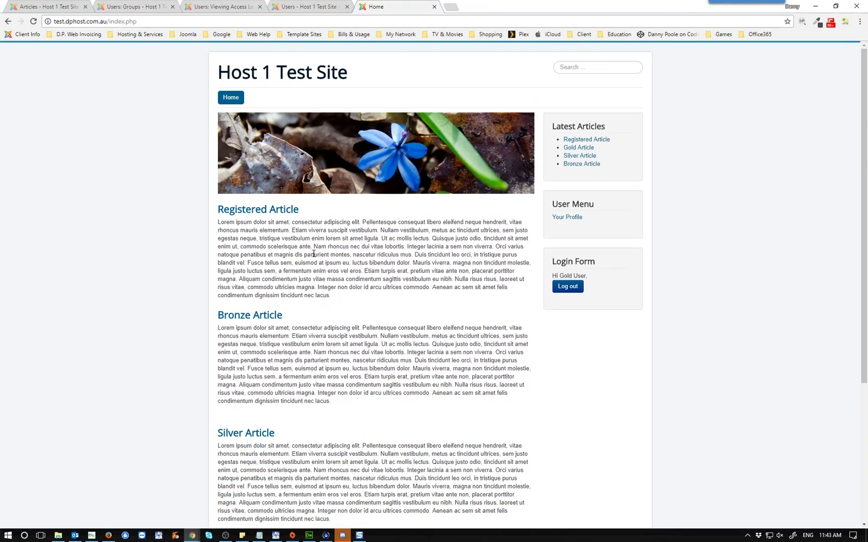
Review the groups assigned to each viewing access level and compare them with the user group hierarchy.
{"action": "left_click", "coordinate": [309, 7]}
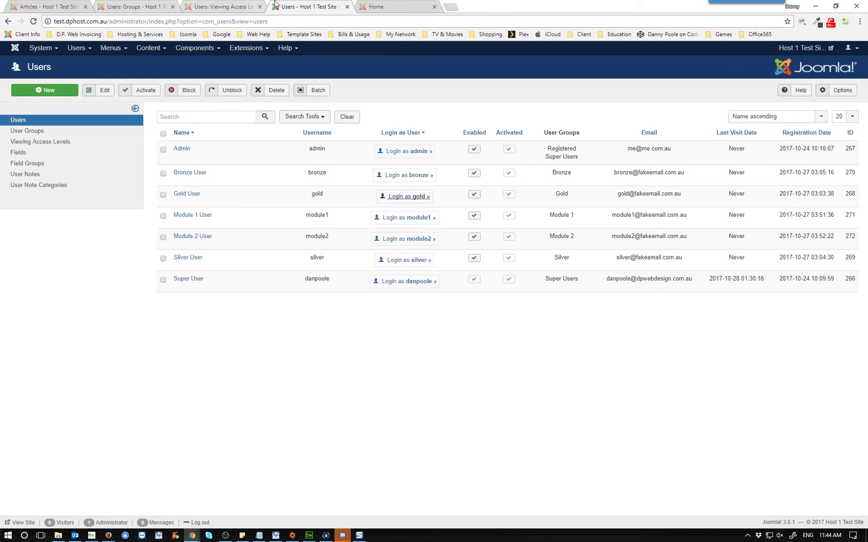
{"action": "left_click", "coordinate": [209, 5]}
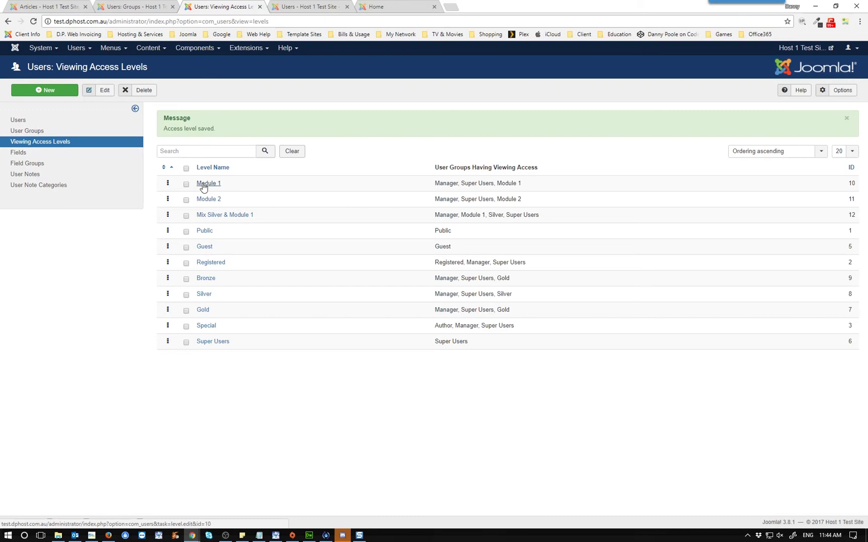
{"action": "left_click", "coordinate": [126, 4]}
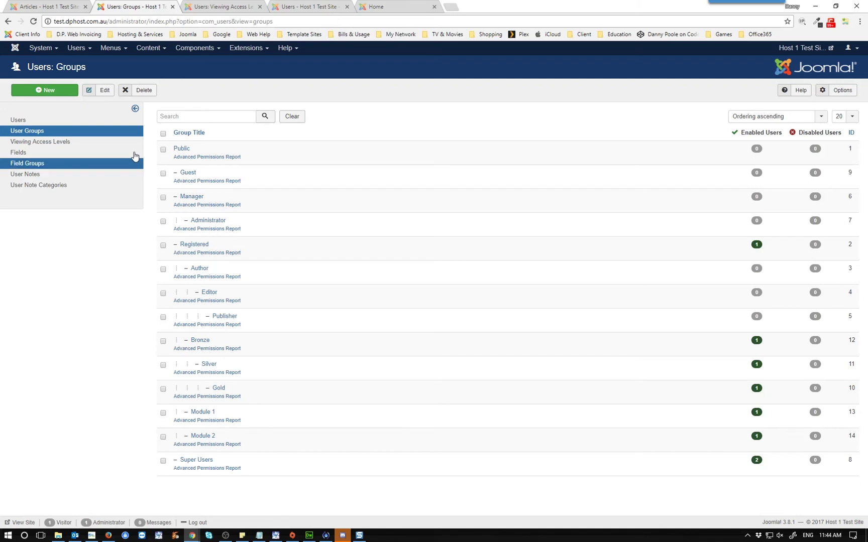
Add the Module 1 user group to the Bronze viewing access level, and save and close it.
{"action": "left_click", "coordinate": [219, 7]}
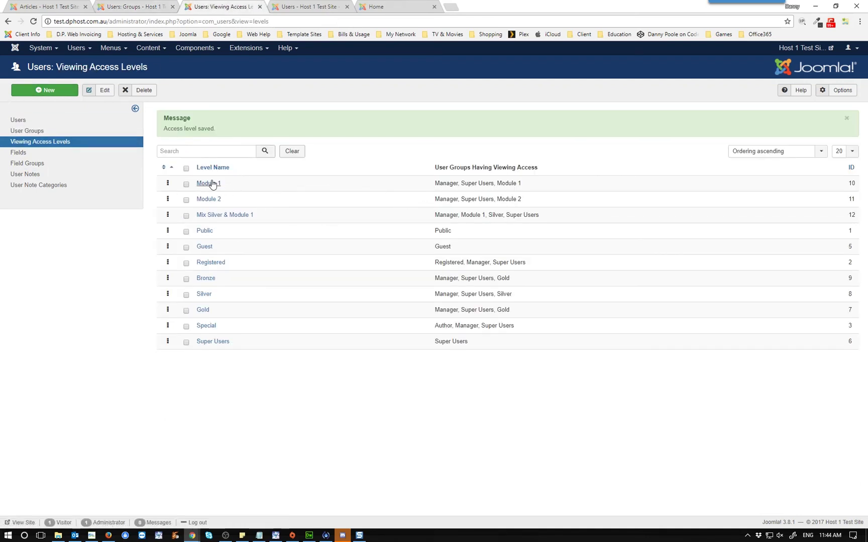
{"action": "left_click", "coordinate": [203, 280]}
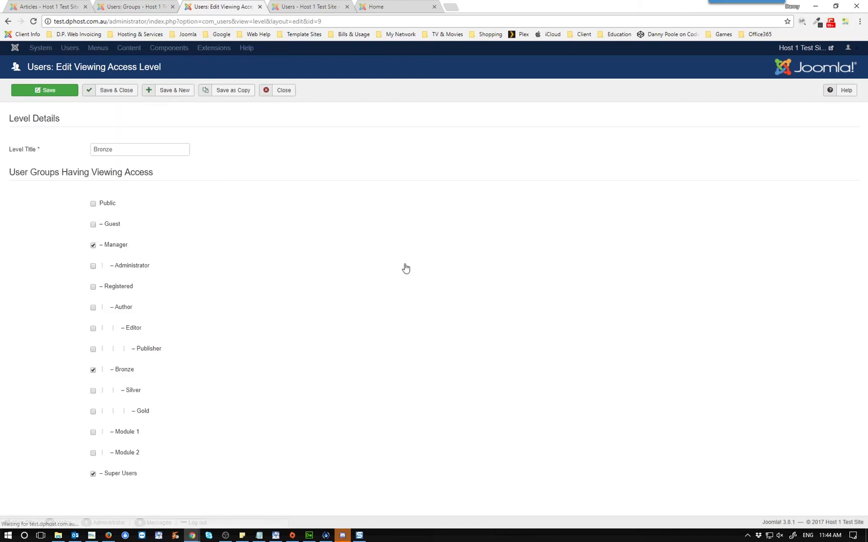
{"action": "left_click", "coordinate": [94, 433]}
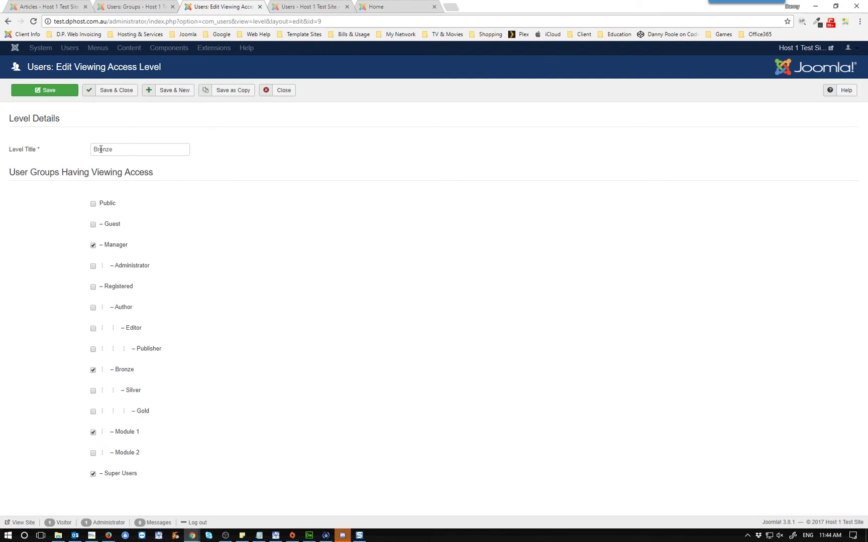
{"action": "left_click", "coordinate": [126, 91]}
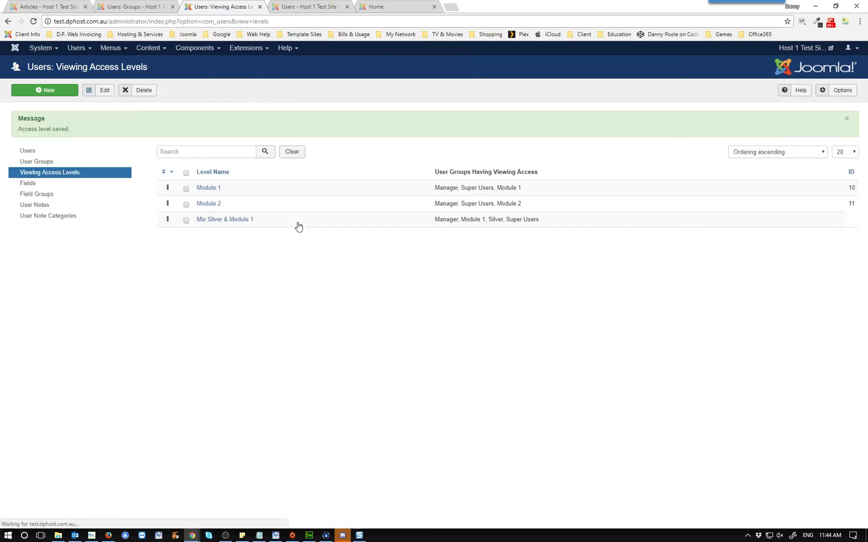
Close the gold user's page, log in to the front end as the module1 user, and examine the home page articles.
{"action": "left_click", "coordinate": [373, 5]}
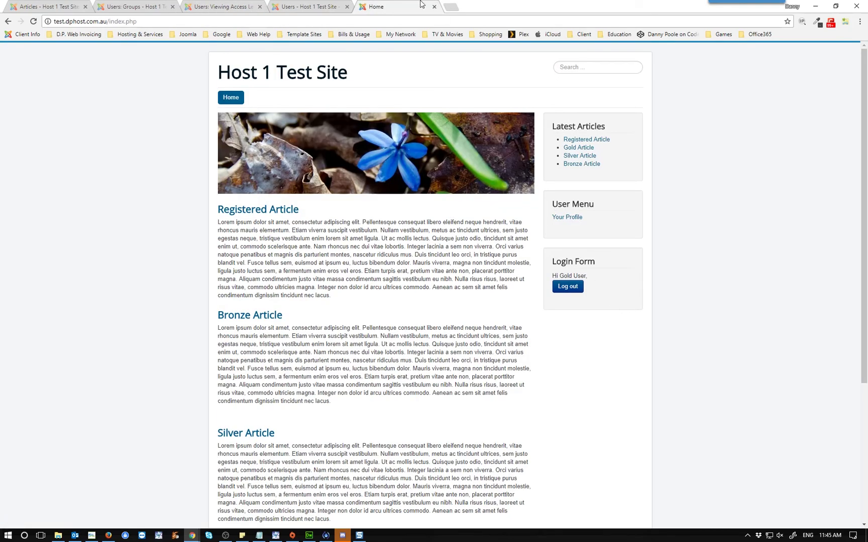
{"action": "left_click", "coordinate": [434, 7]}
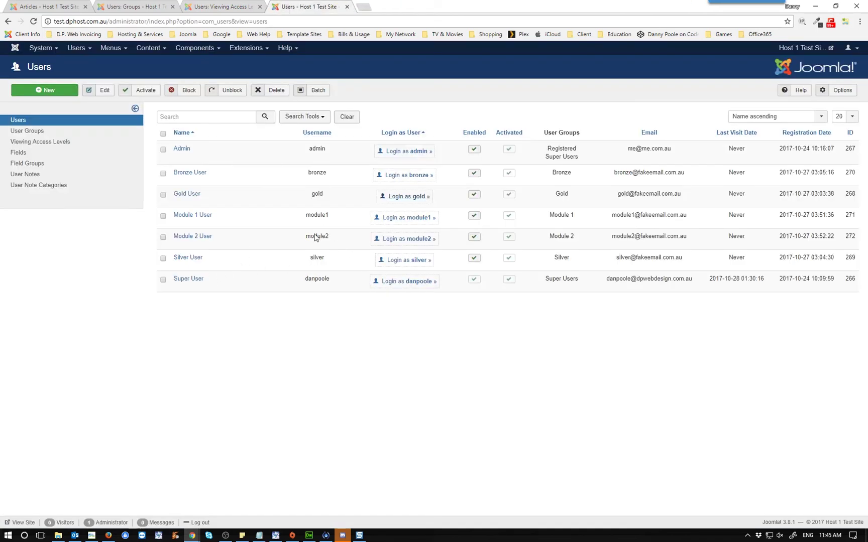
{"action": "left_click", "coordinate": [402, 219]}
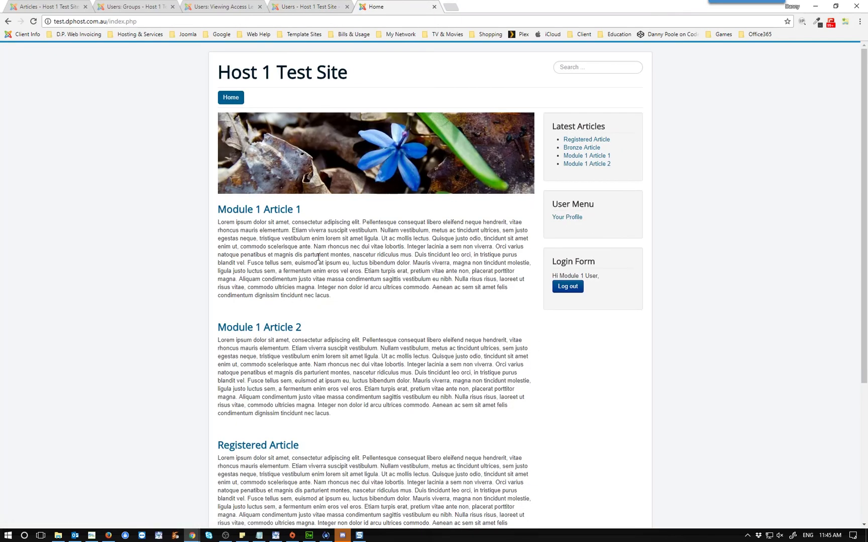
{"action": "scroll", "coordinate": [331, 262], "scroll_direction": "down", "scroll_amount": 1}
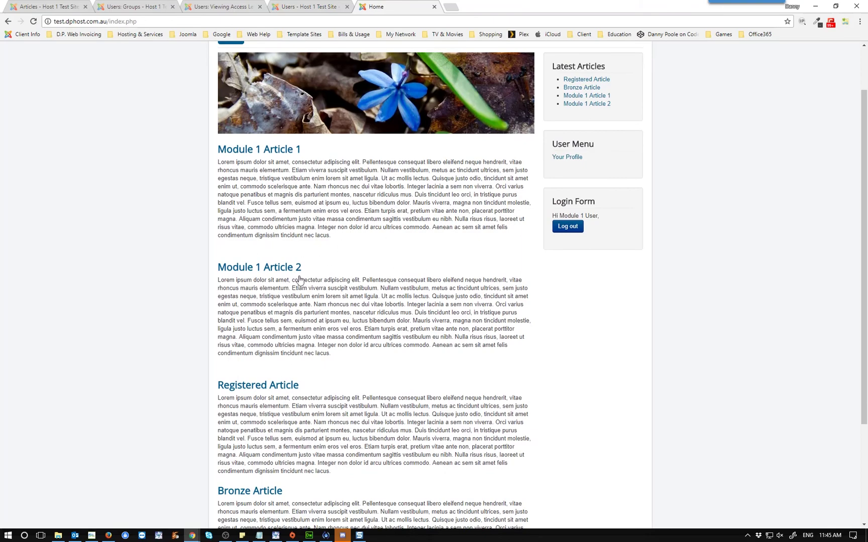
{"action": "scroll", "coordinate": [341, 298], "scroll_direction": "down", "scroll_amount": 3}
{"action": "scroll", "coordinate": [348, 301], "scroll_direction": "up", "scroll_amount": 4}
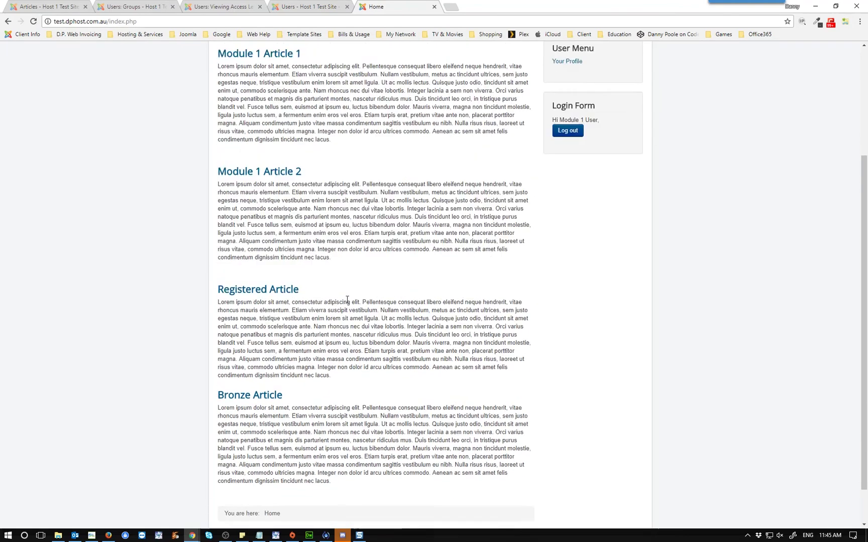
Check the viewing access levels list against the module1 user's home page articles and reload that page.
{"action": "left_click", "coordinate": [299, 6]}
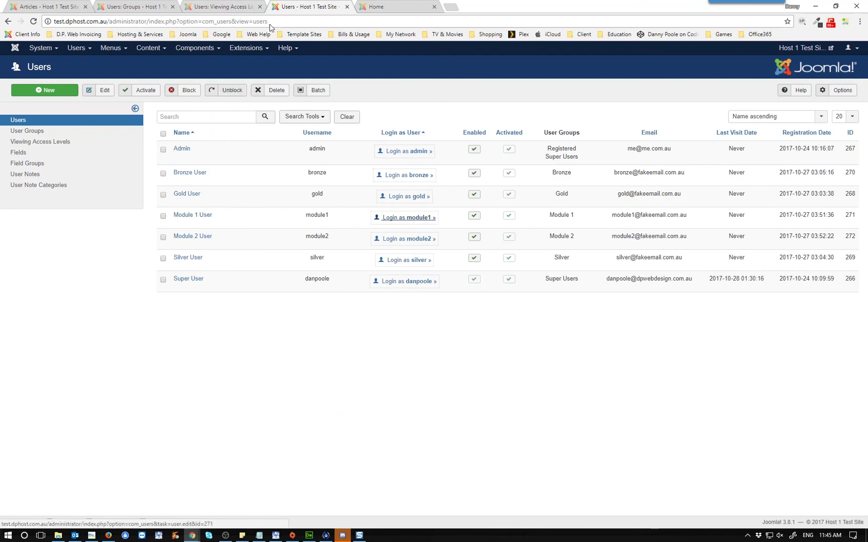
{"action": "left_click", "coordinate": [204, 3]}
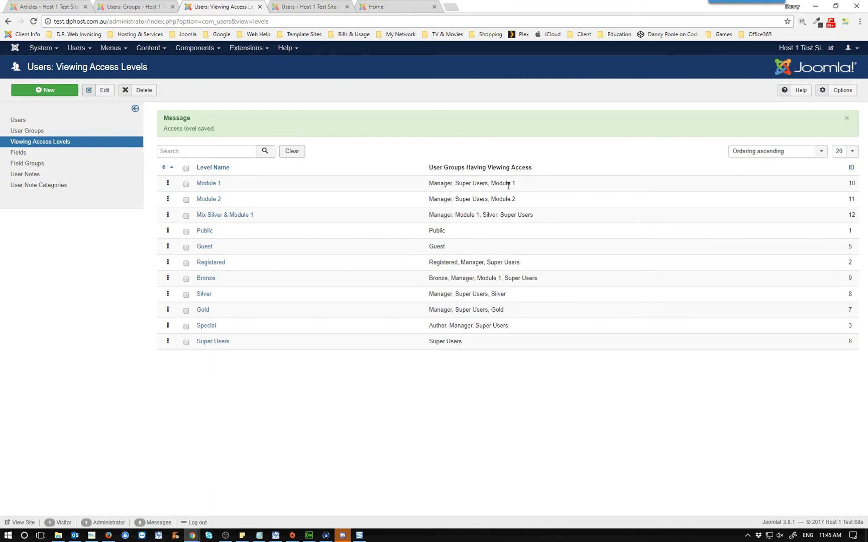
{"action": "left_click", "coordinate": [382, 6]}
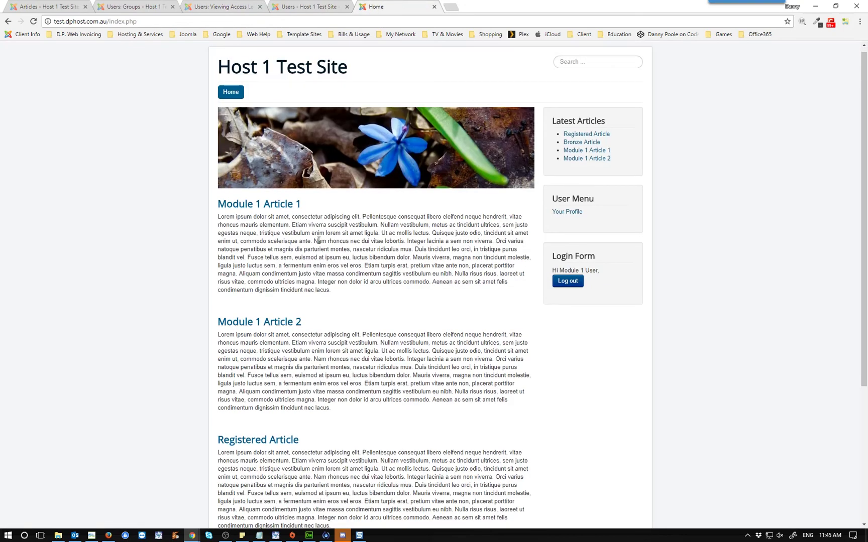
{"action": "scroll", "coordinate": [320, 244], "scroll_direction": "down", "scroll_amount": 4}
{"action": "key", "text": "F5"}
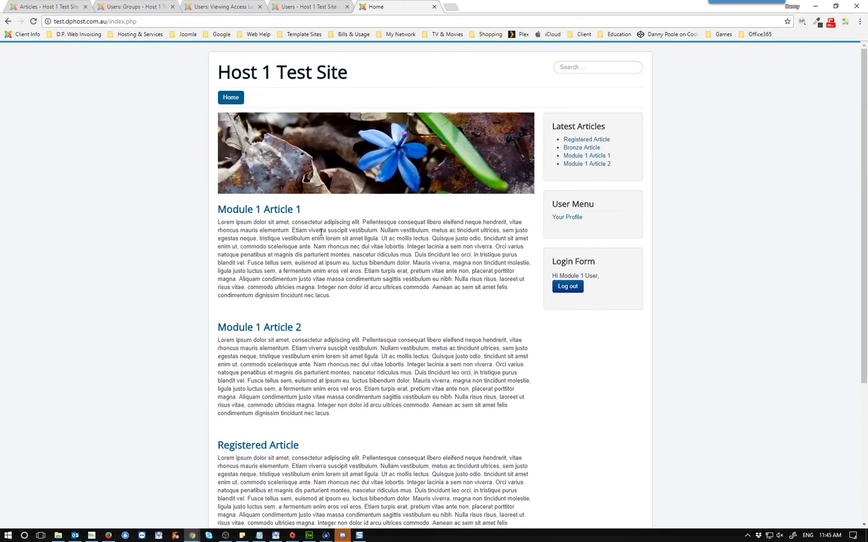
Examine the user groups assigned to the Bronze and Module 1 viewing access levels.
{"action": "left_click", "coordinate": [240, 6]}
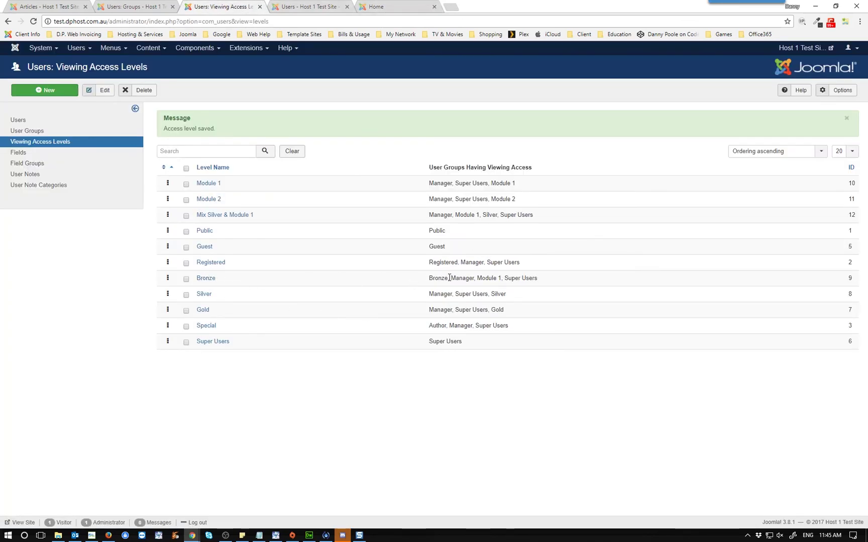
{"action": "left_click_drag", "start_coordinate": [450, 278], "coordinate": [502, 280]}
{"action": "left_click", "coordinate": [478, 277]}
{"action": "left_click", "coordinate": [491, 277]}
{"action": "left_click_drag", "start_coordinate": [522, 186], "coordinate": [491, 183]}
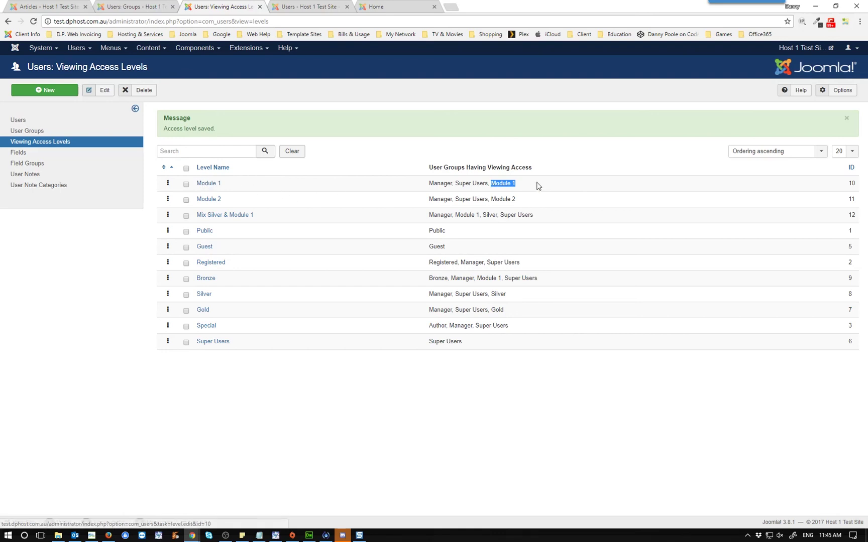
{"action": "left_click", "coordinate": [487, 201]}
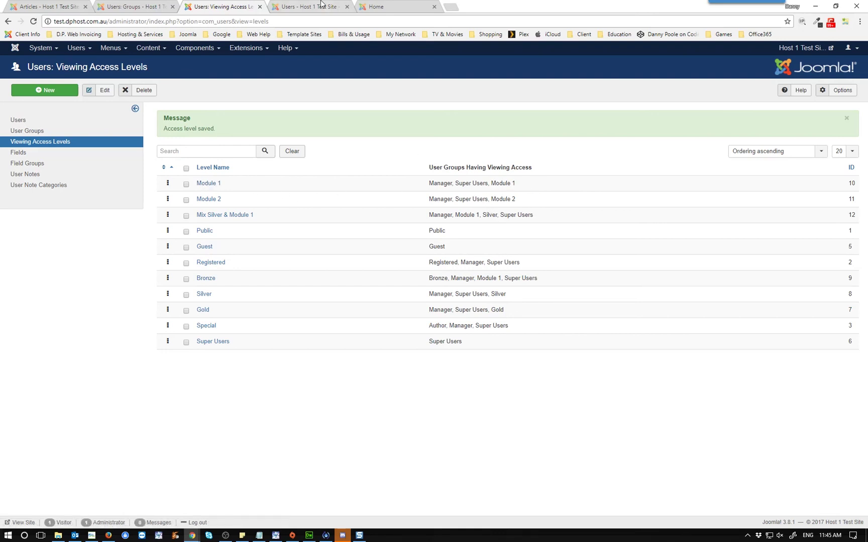
Close the module1 user's page, log in to the front end as the bronze user, and examine the home page articles.
{"action": "left_click", "coordinate": [387, 7]}
{"action": "left_click", "coordinate": [434, 7]}
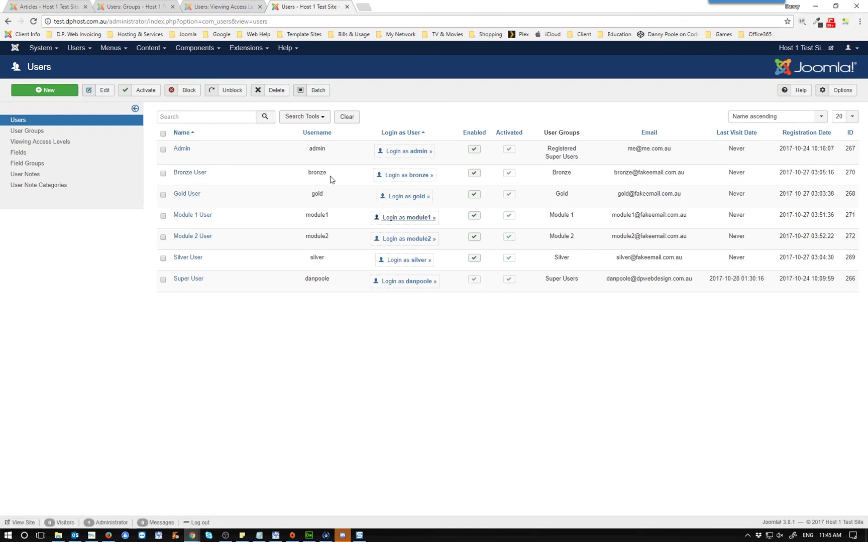
{"action": "left_click", "coordinate": [408, 175]}
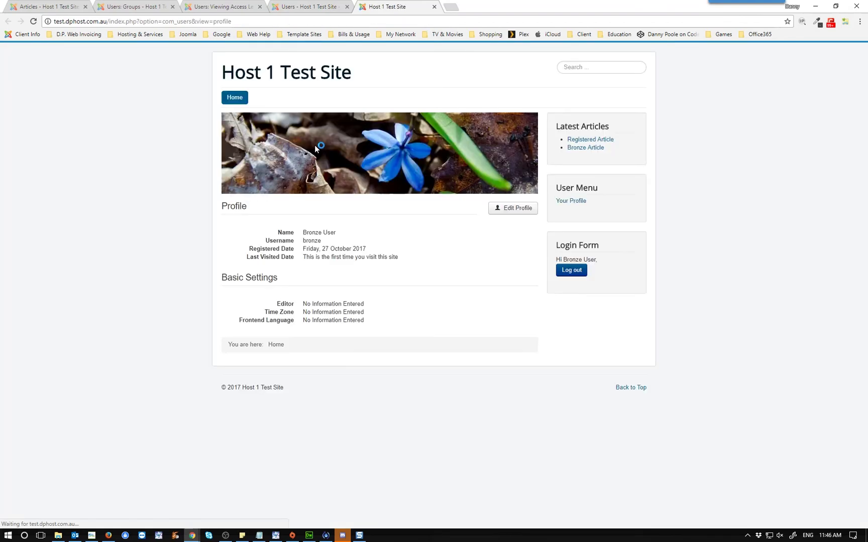
{"action": "left_click", "coordinate": [237, 98]}
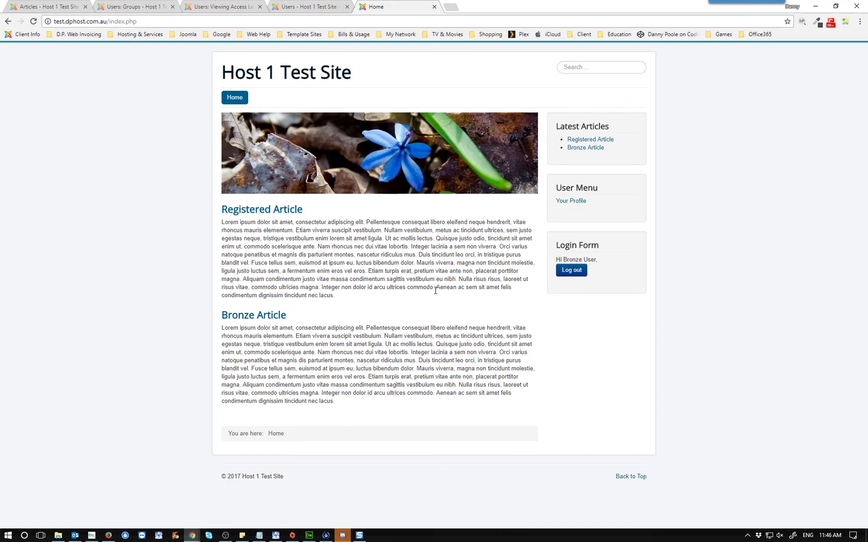
Review the user group hierarchy alongside the groups assigned in the viewing access levels list.
{"action": "left_click", "coordinate": [321, 4]}
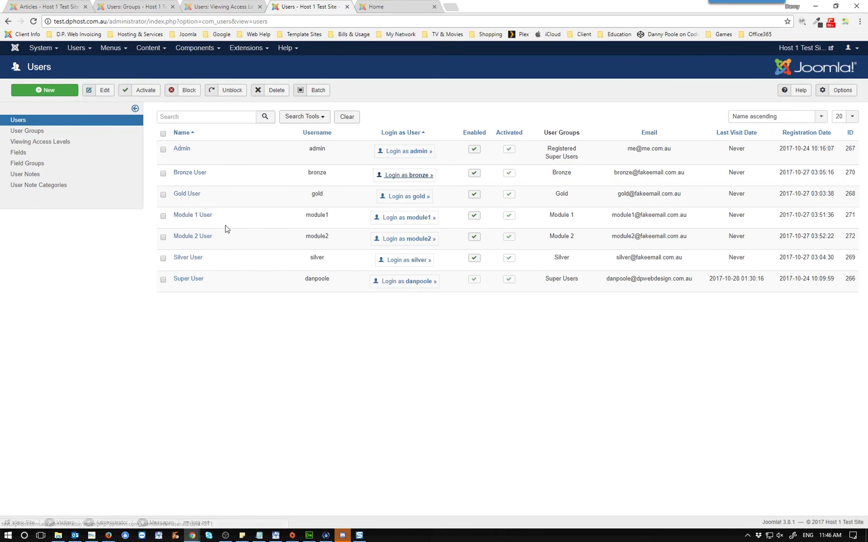
{"action": "left_click", "coordinate": [48, 132]}
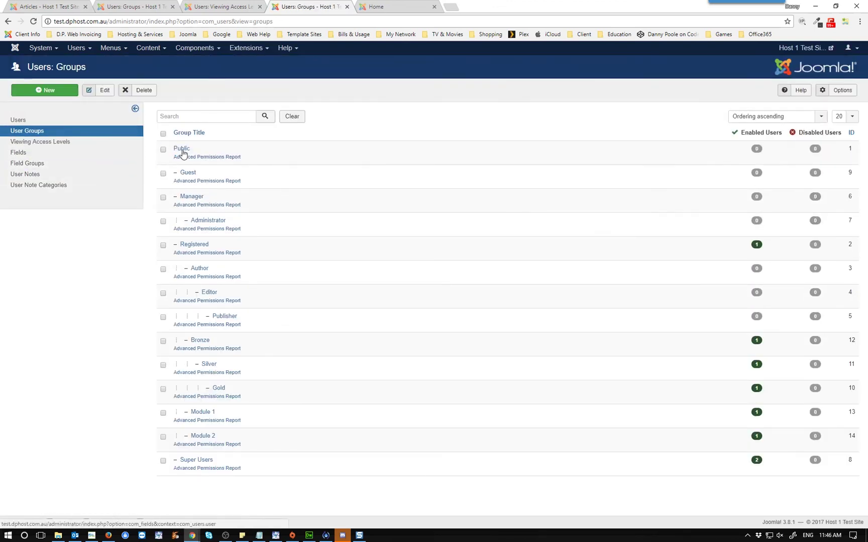
{"action": "left_click", "coordinate": [58, 142]}
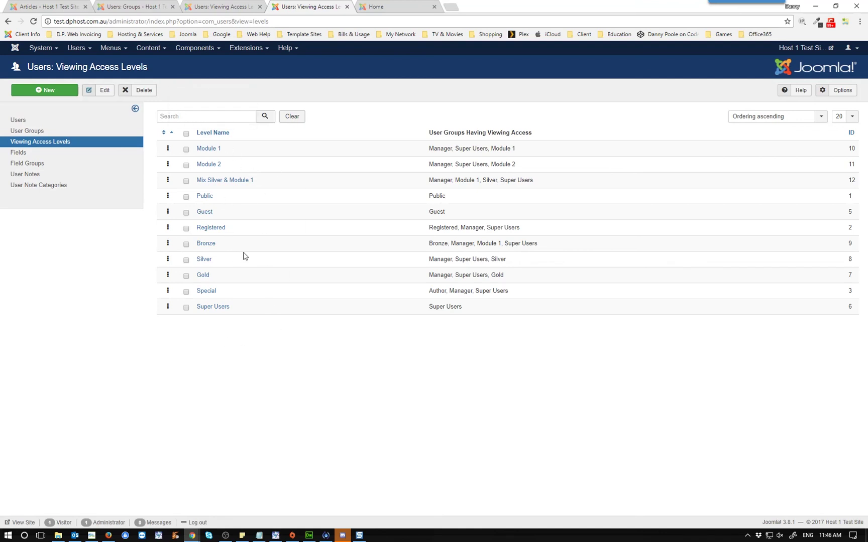
{"action": "left_click", "coordinate": [30, 131]}
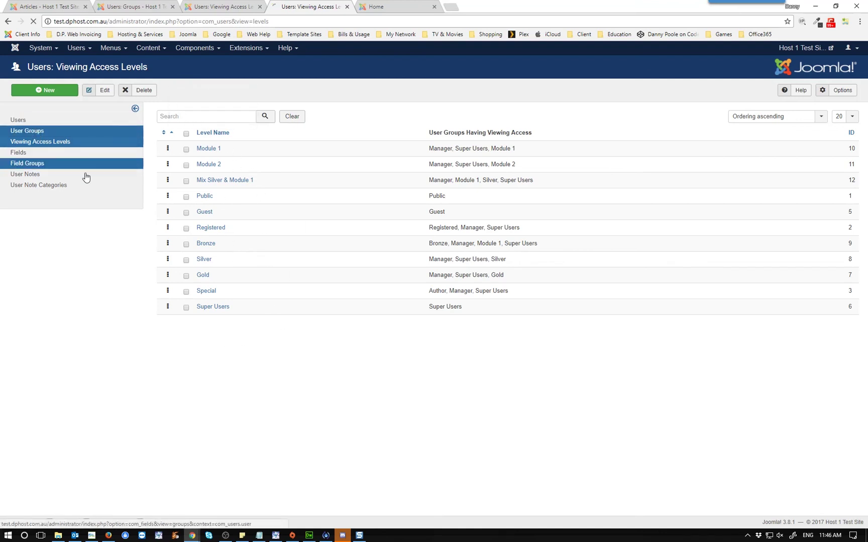